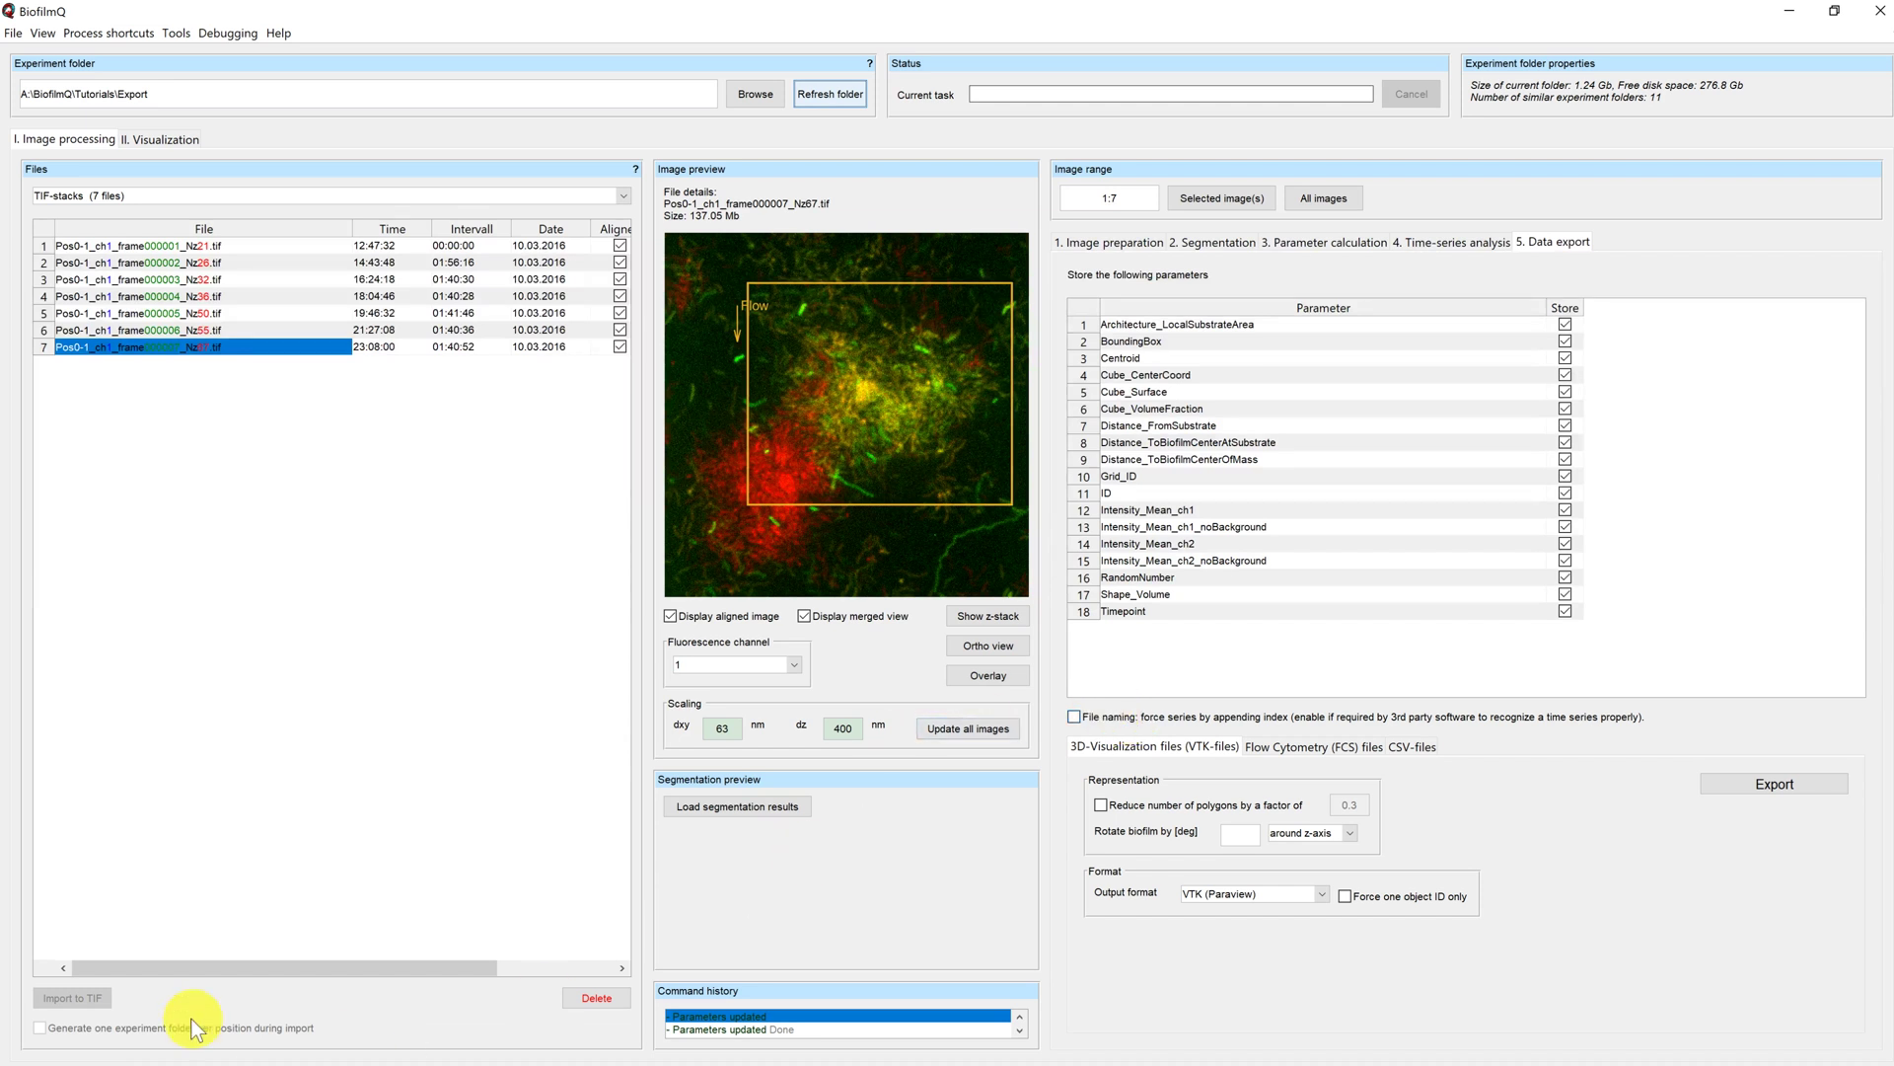
On the Data export settings, switch the Store option for the Cube_VolumeFraction parameter.
drag(211, 963, 350, 963)
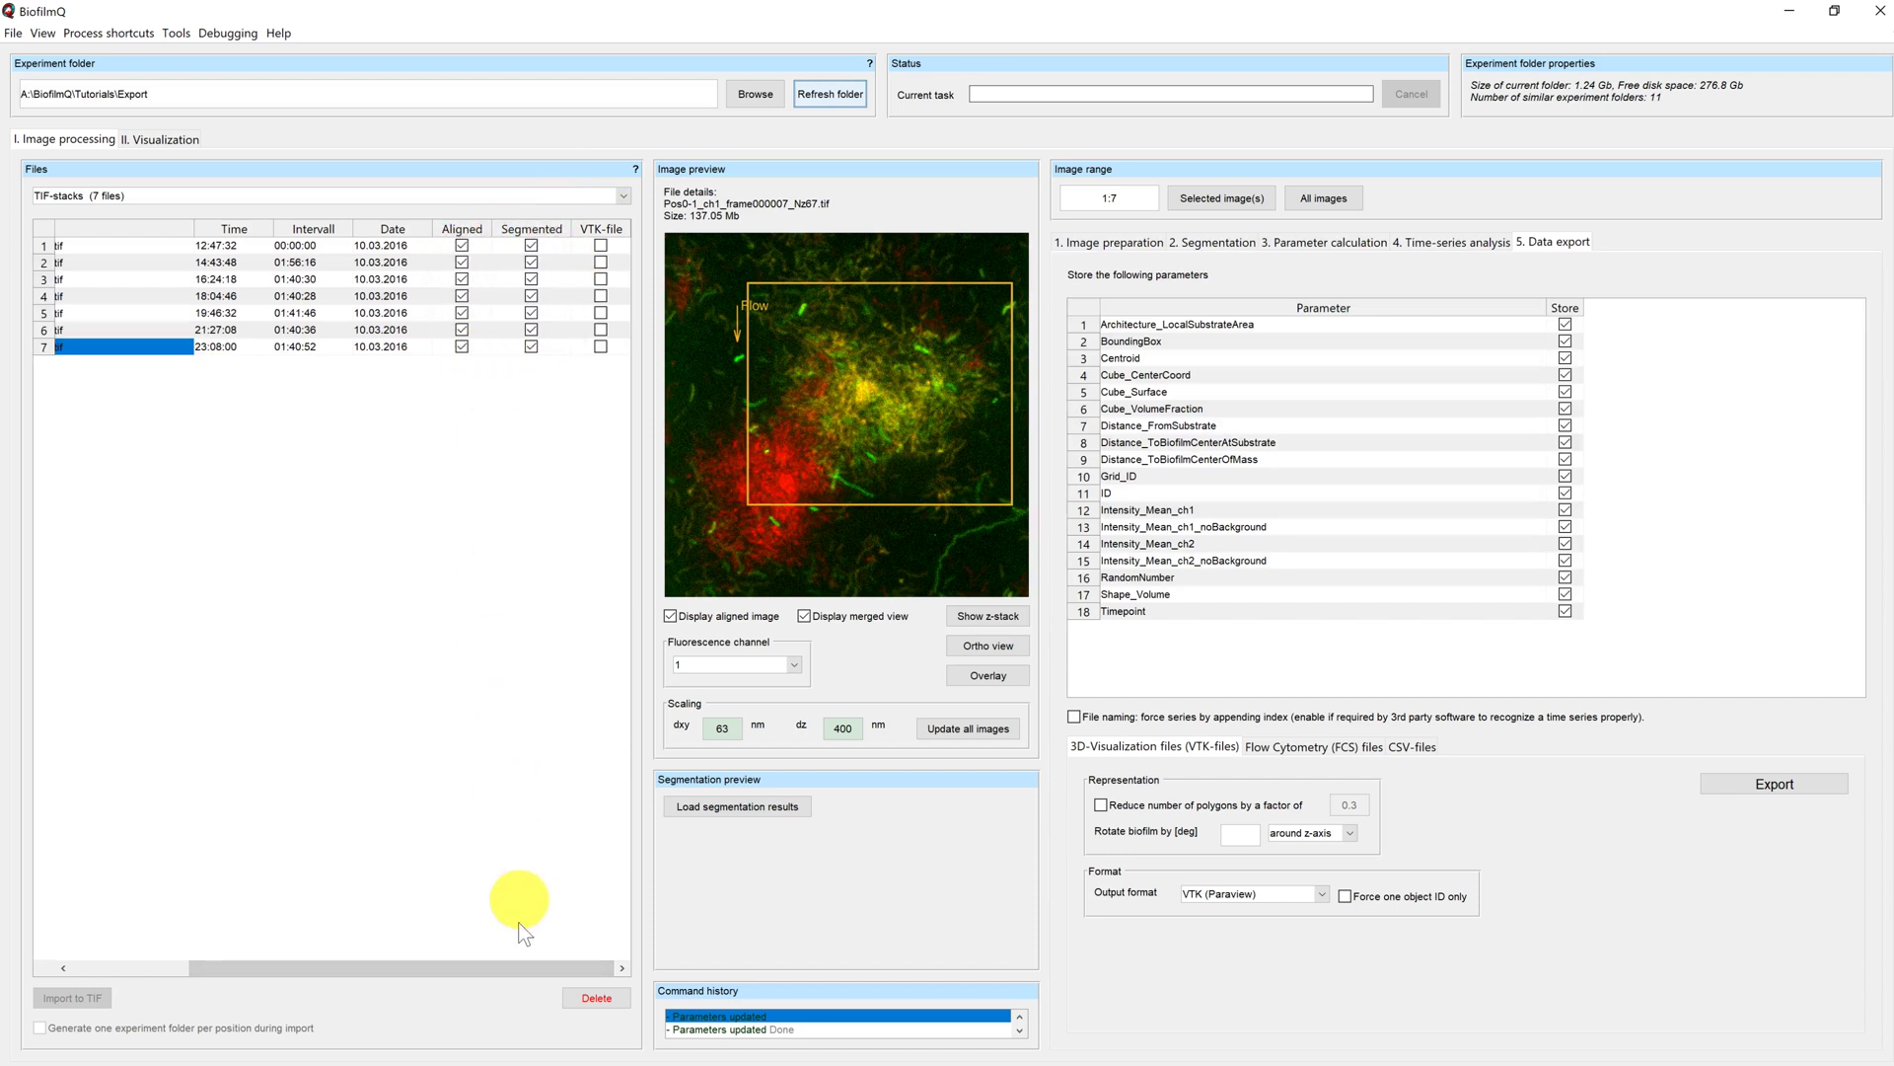
drag(498, 969, 322, 951)
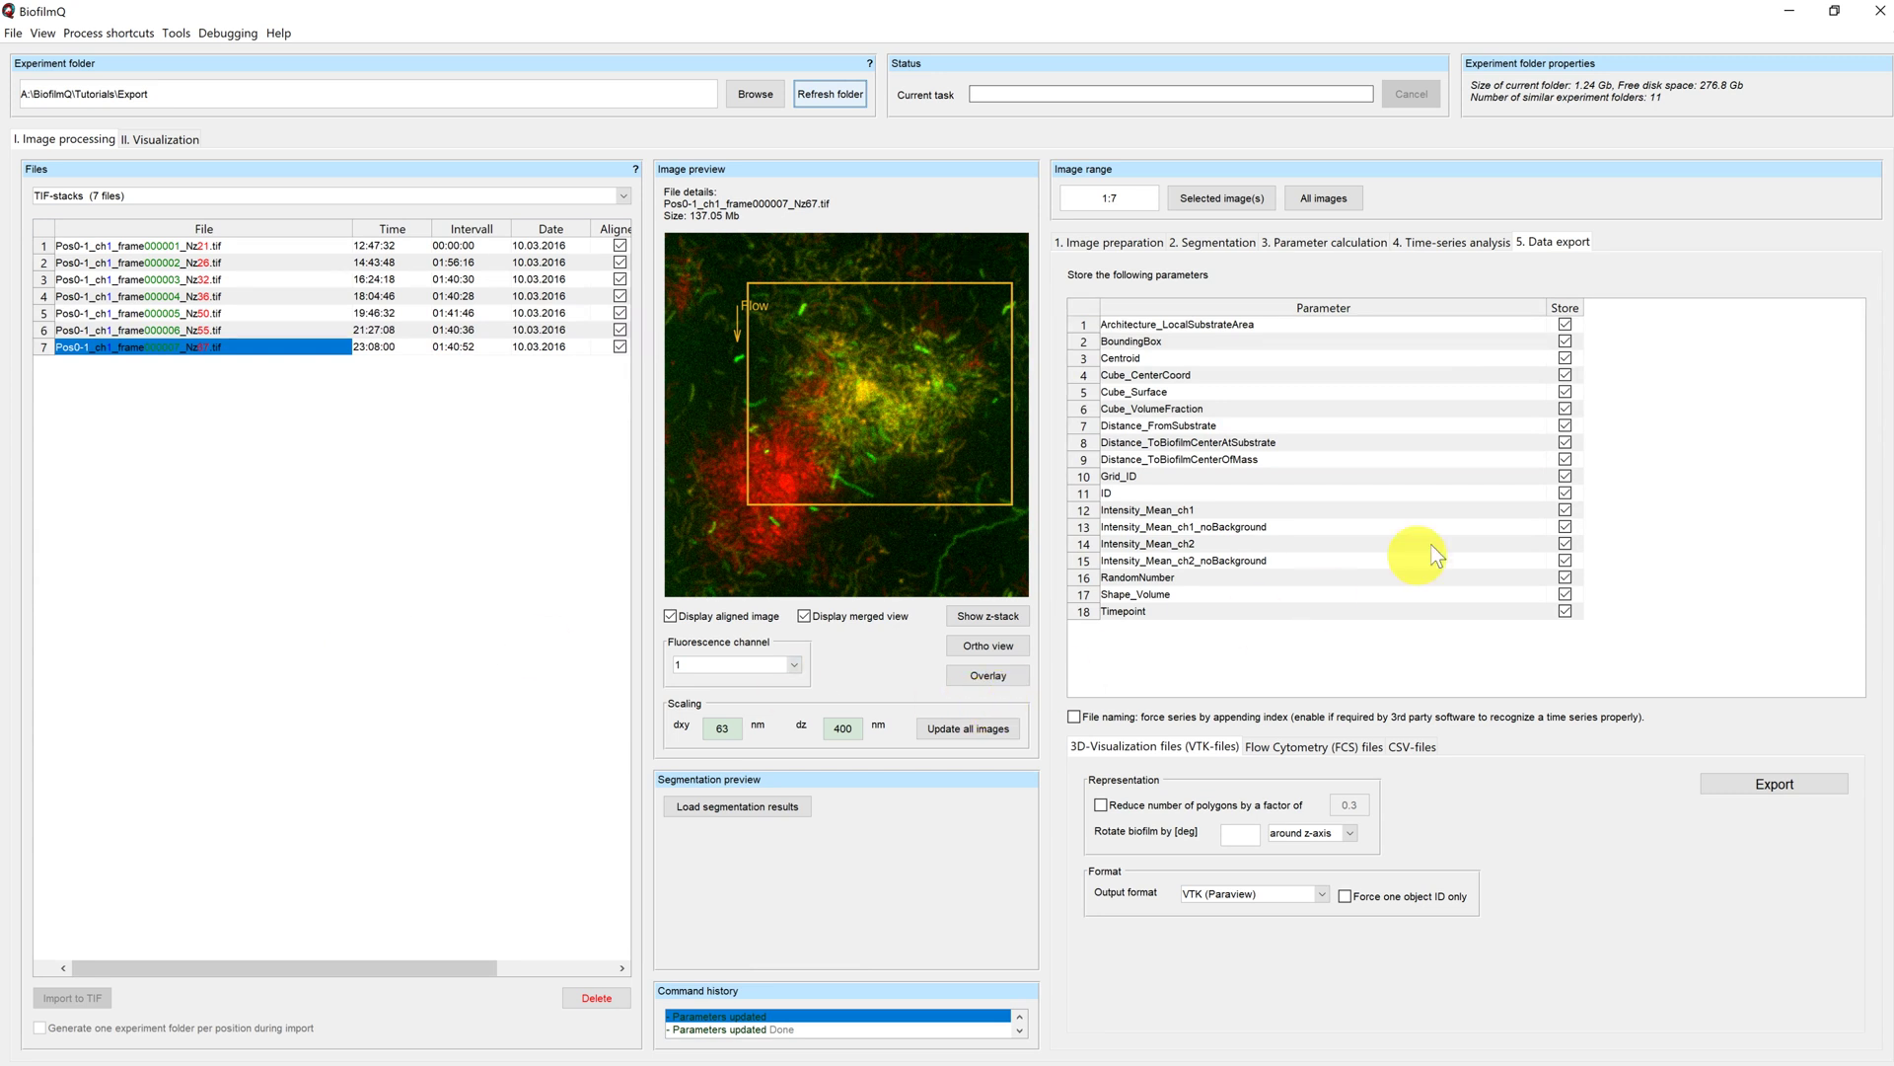
click(1550, 247)
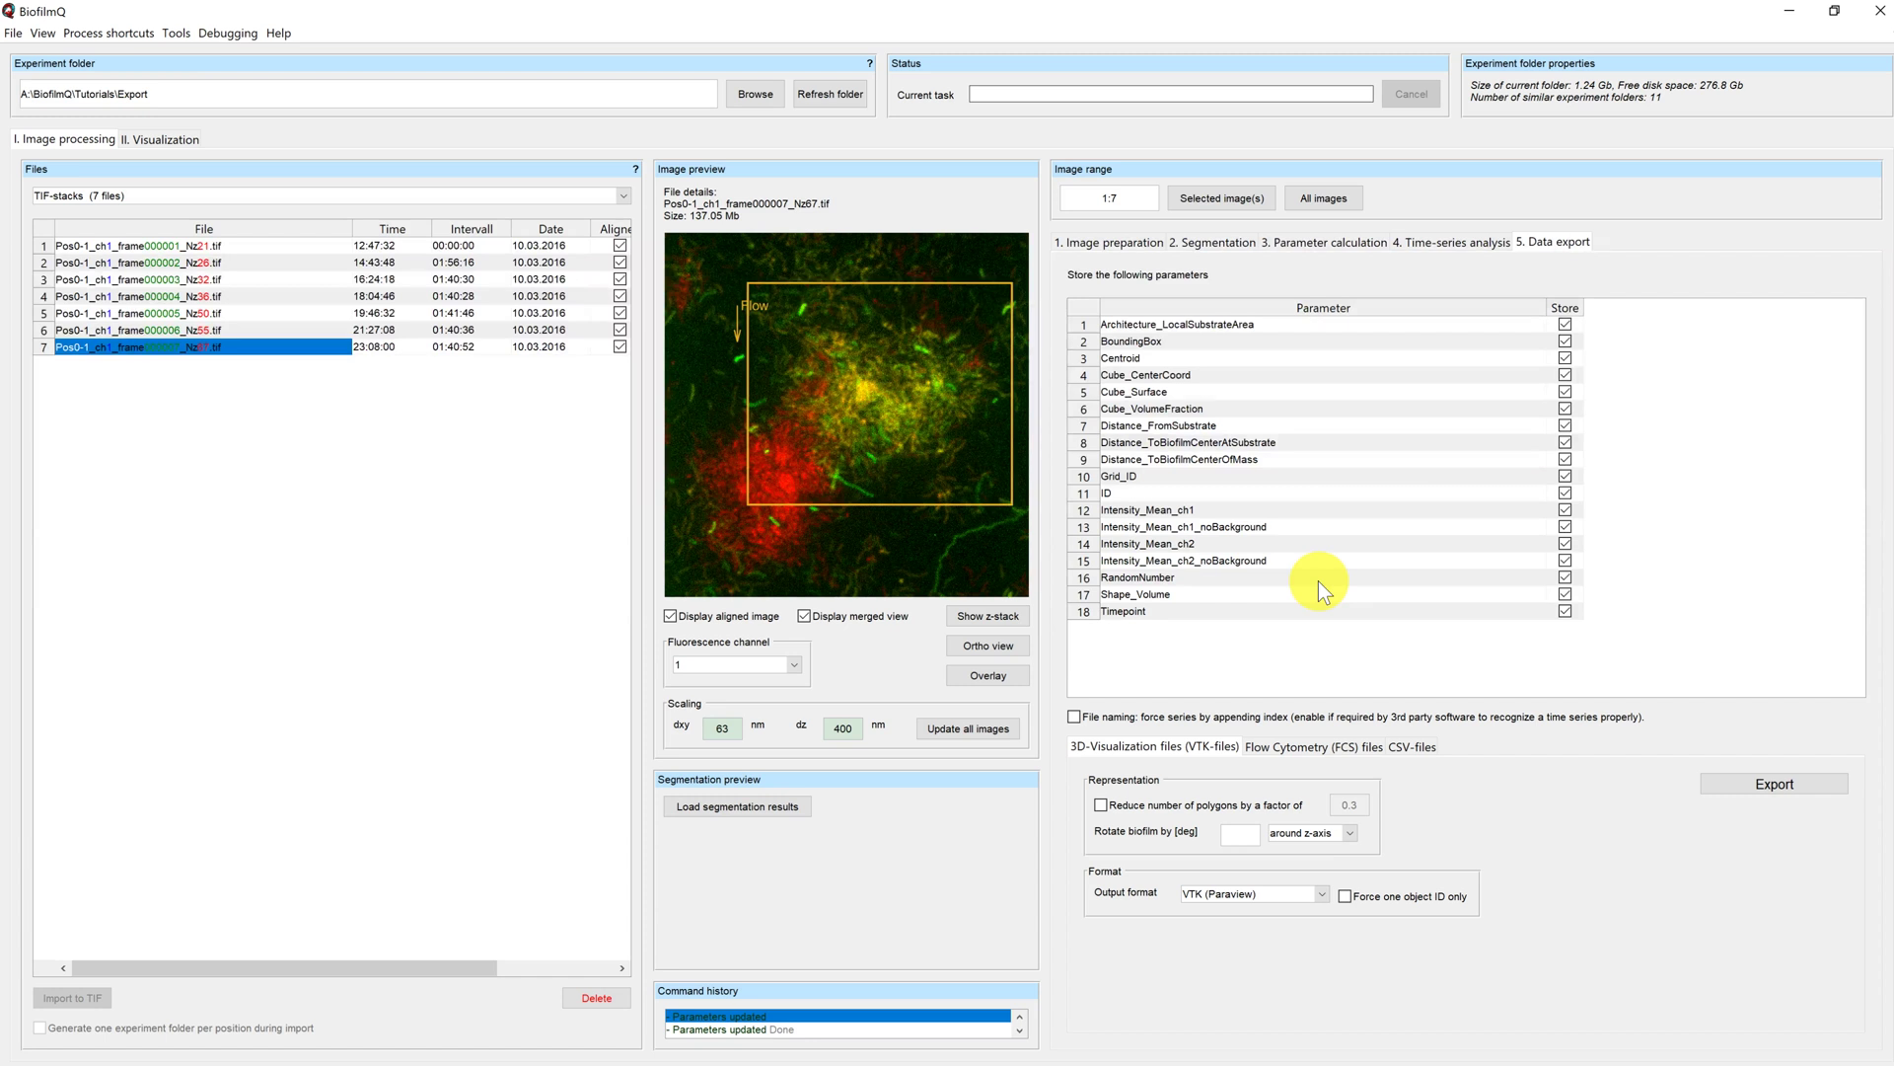
click(1564, 408)
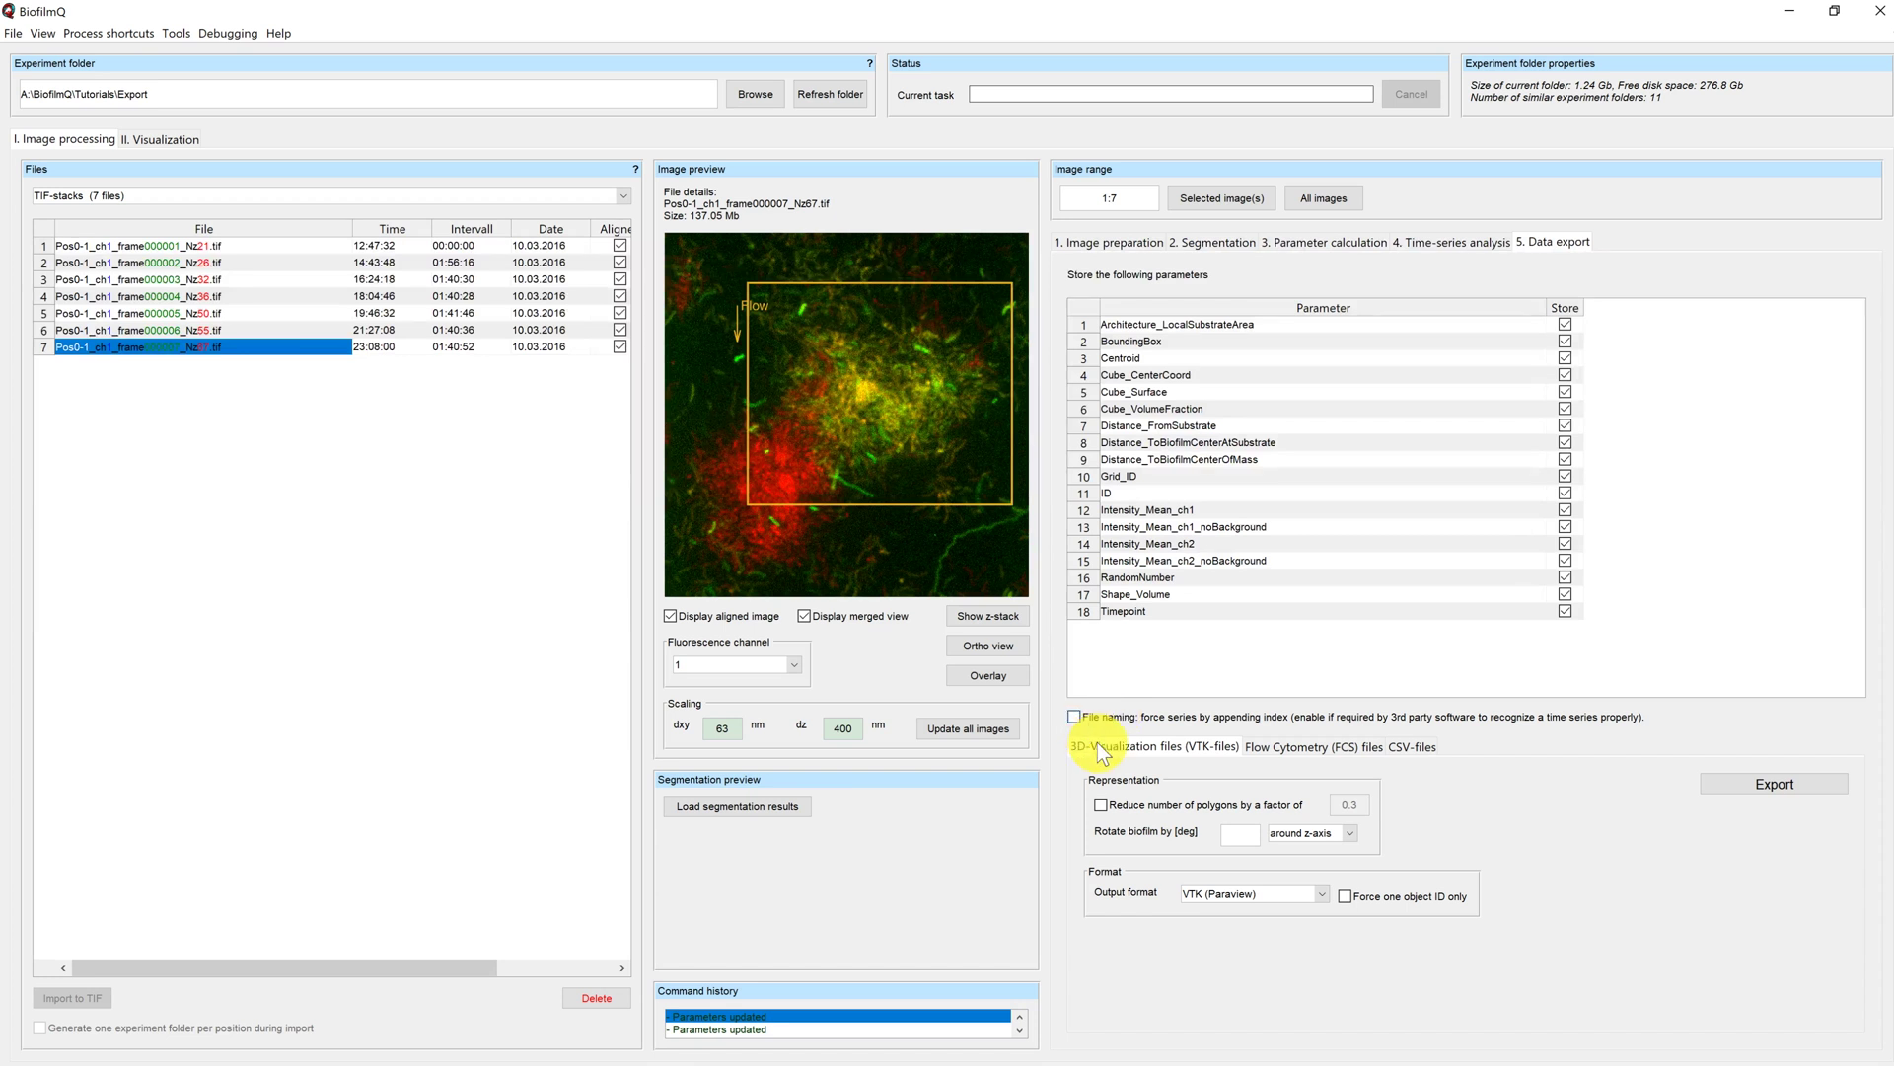
click(1393, 746)
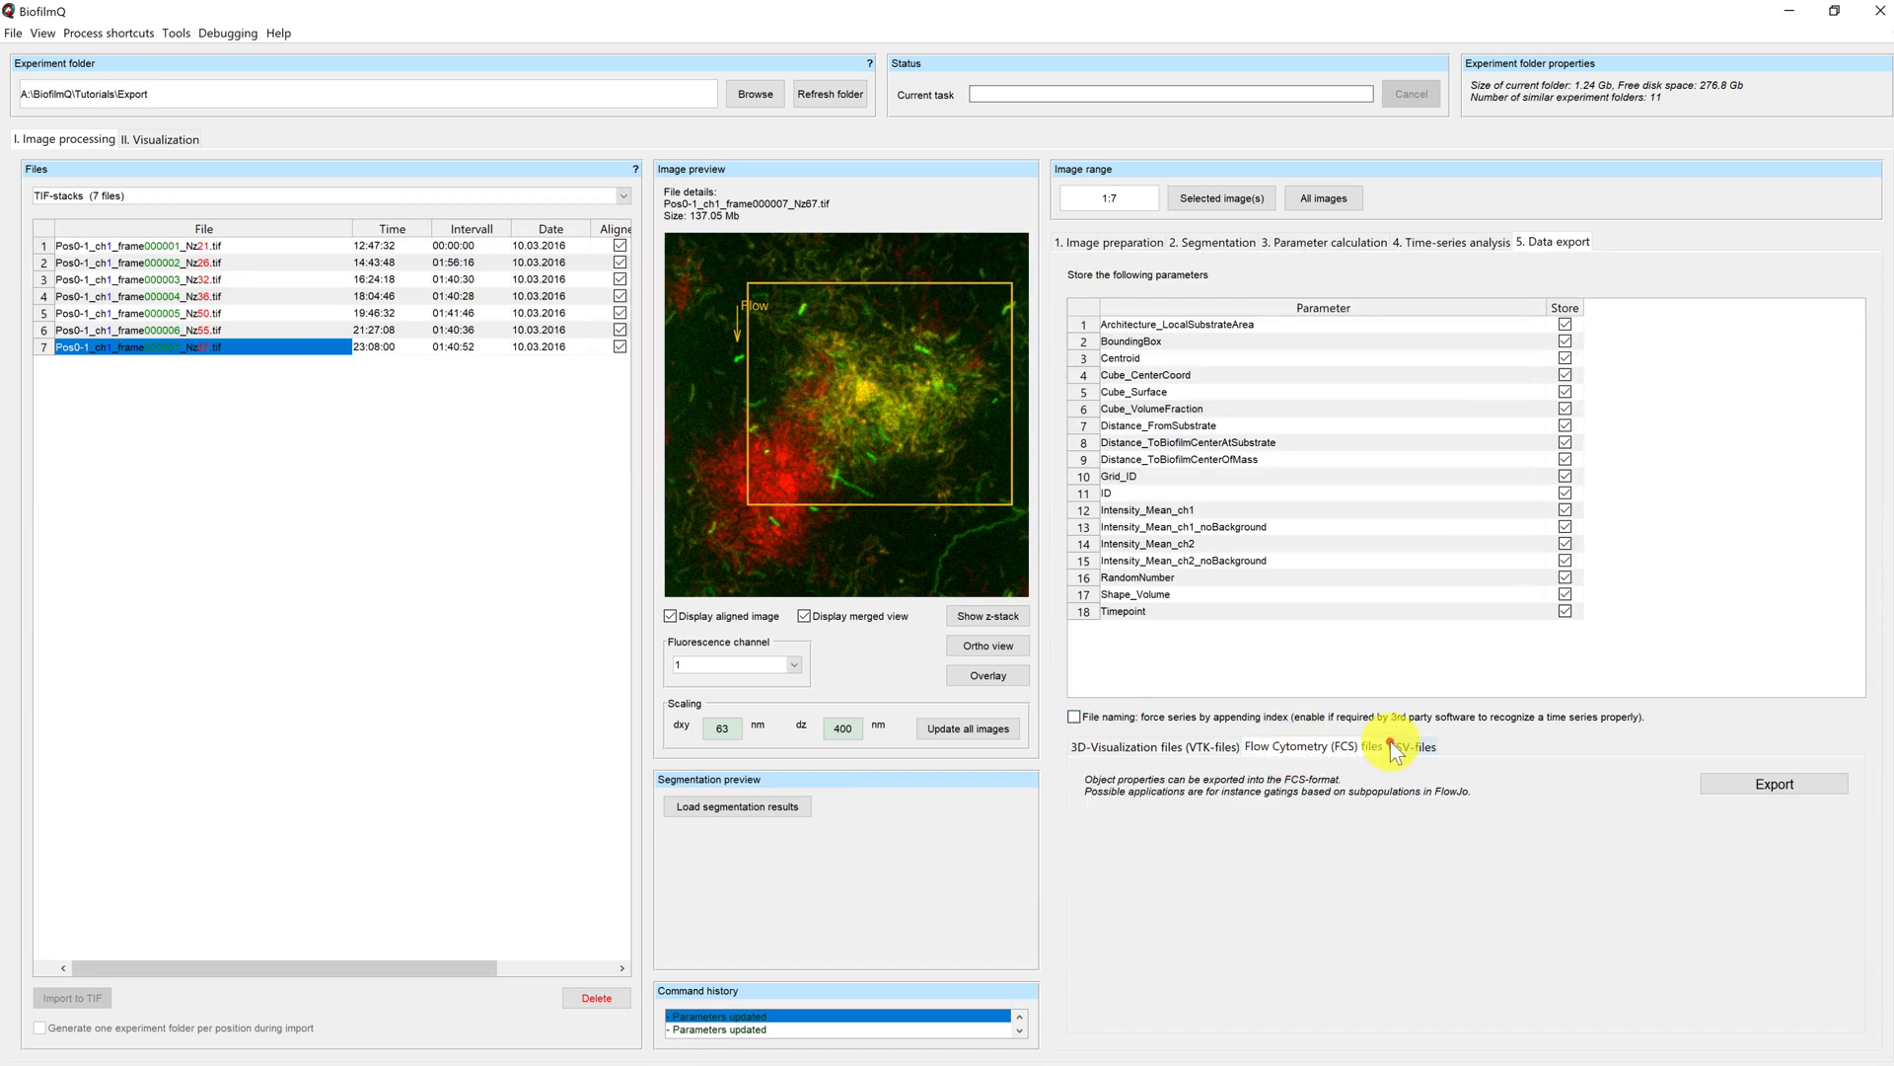
click(1216, 752)
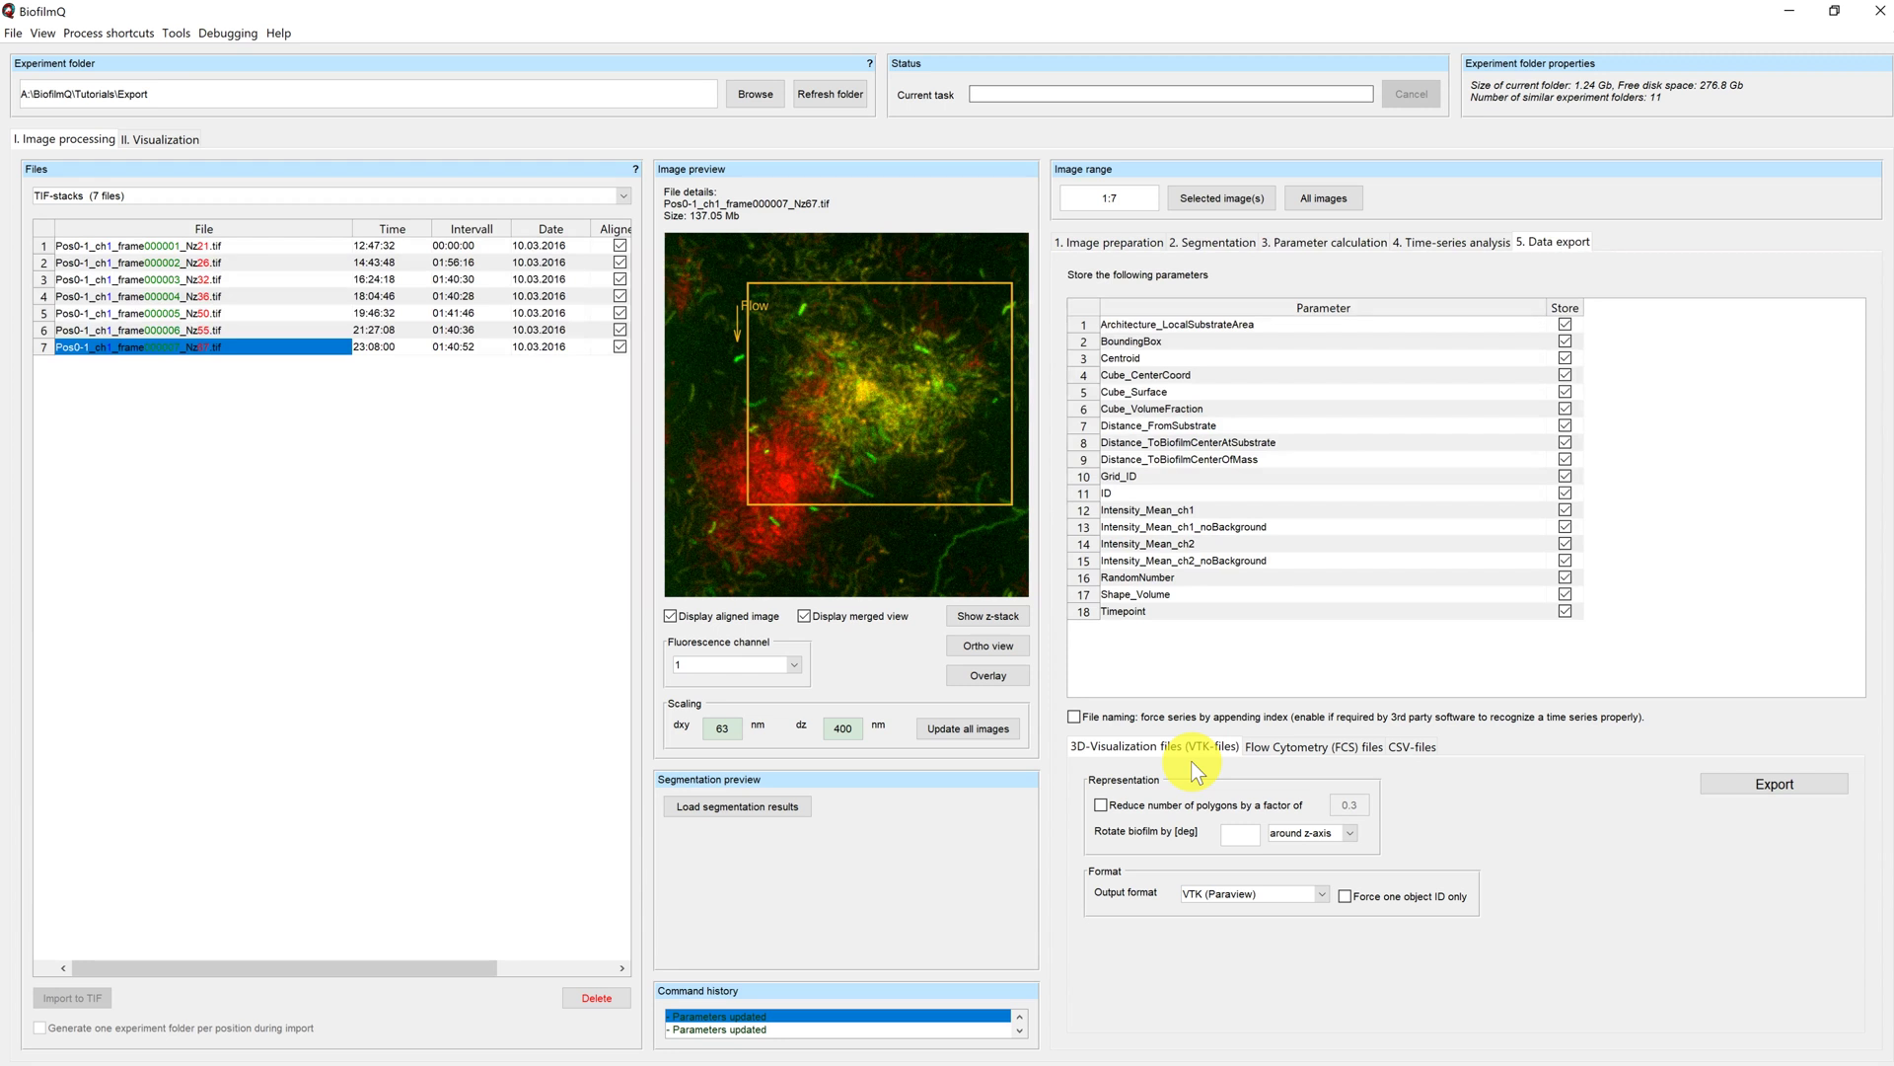
click(1306, 742)
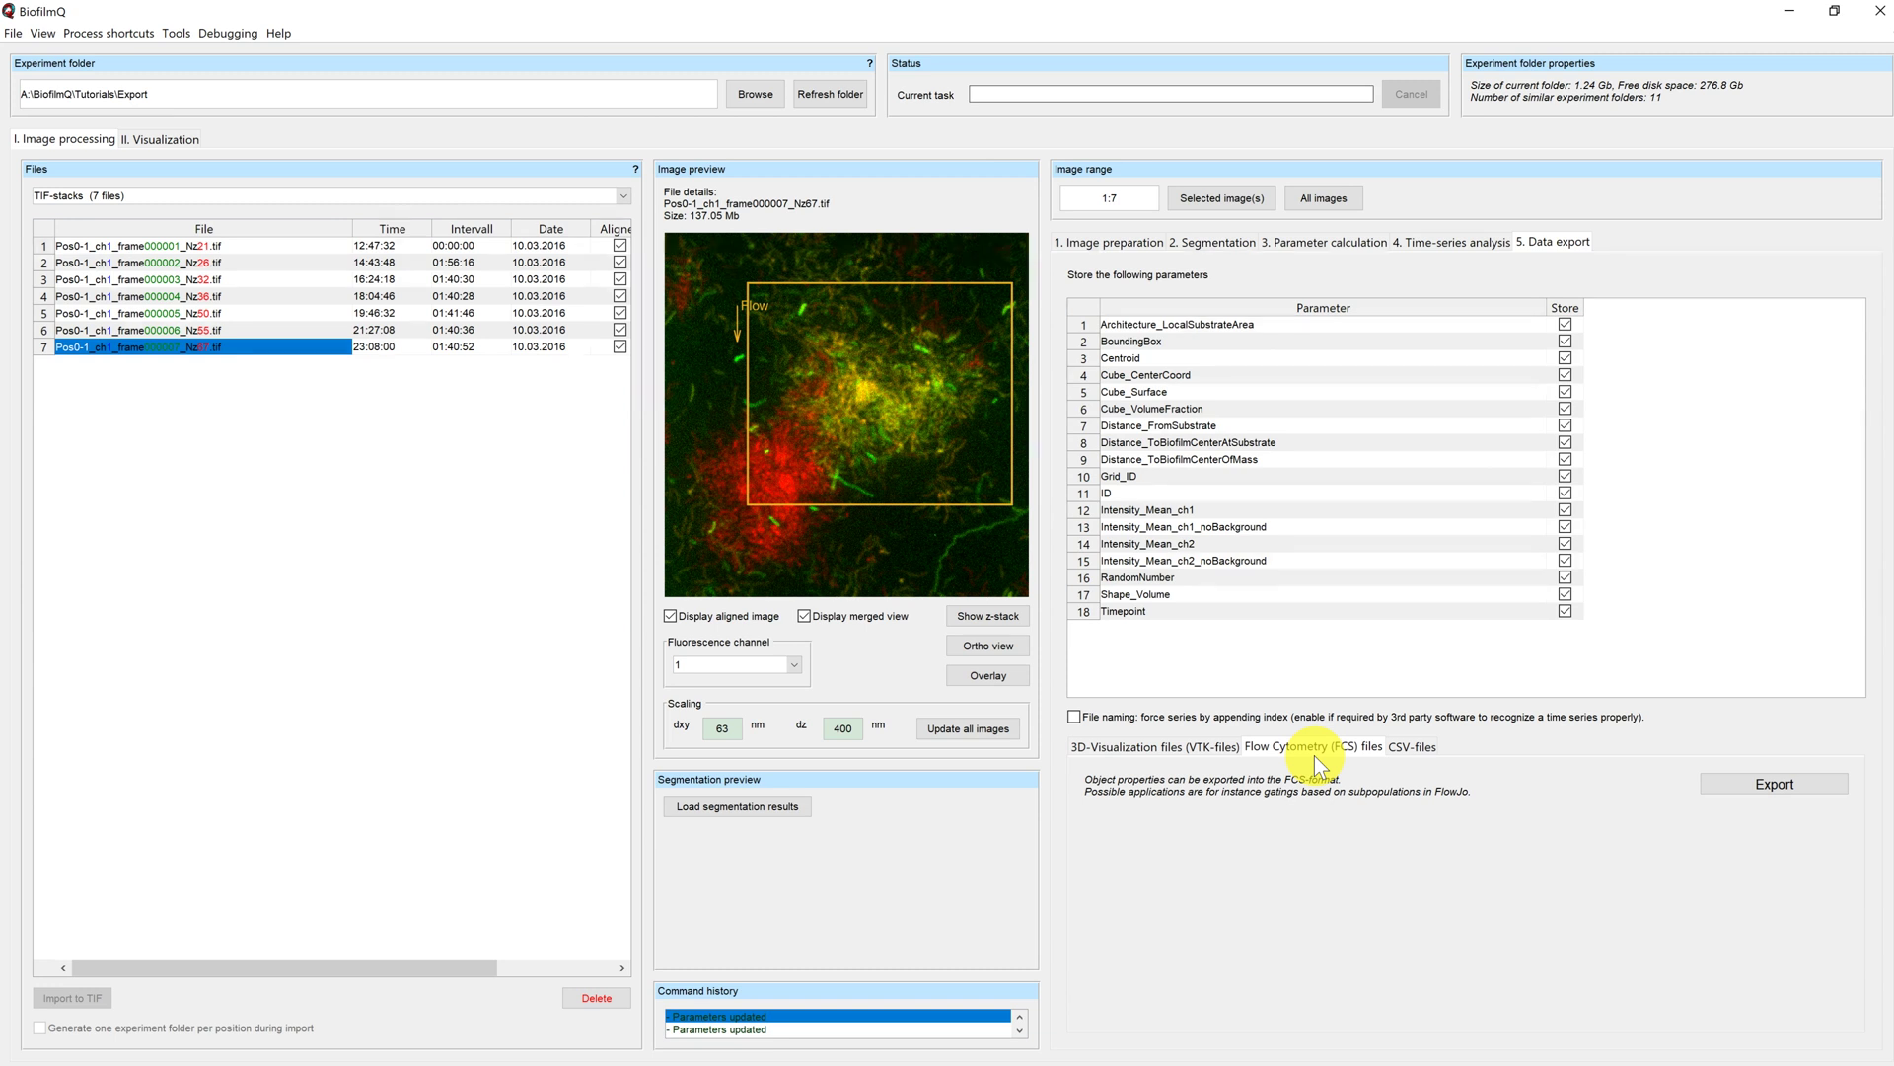
click(1409, 748)
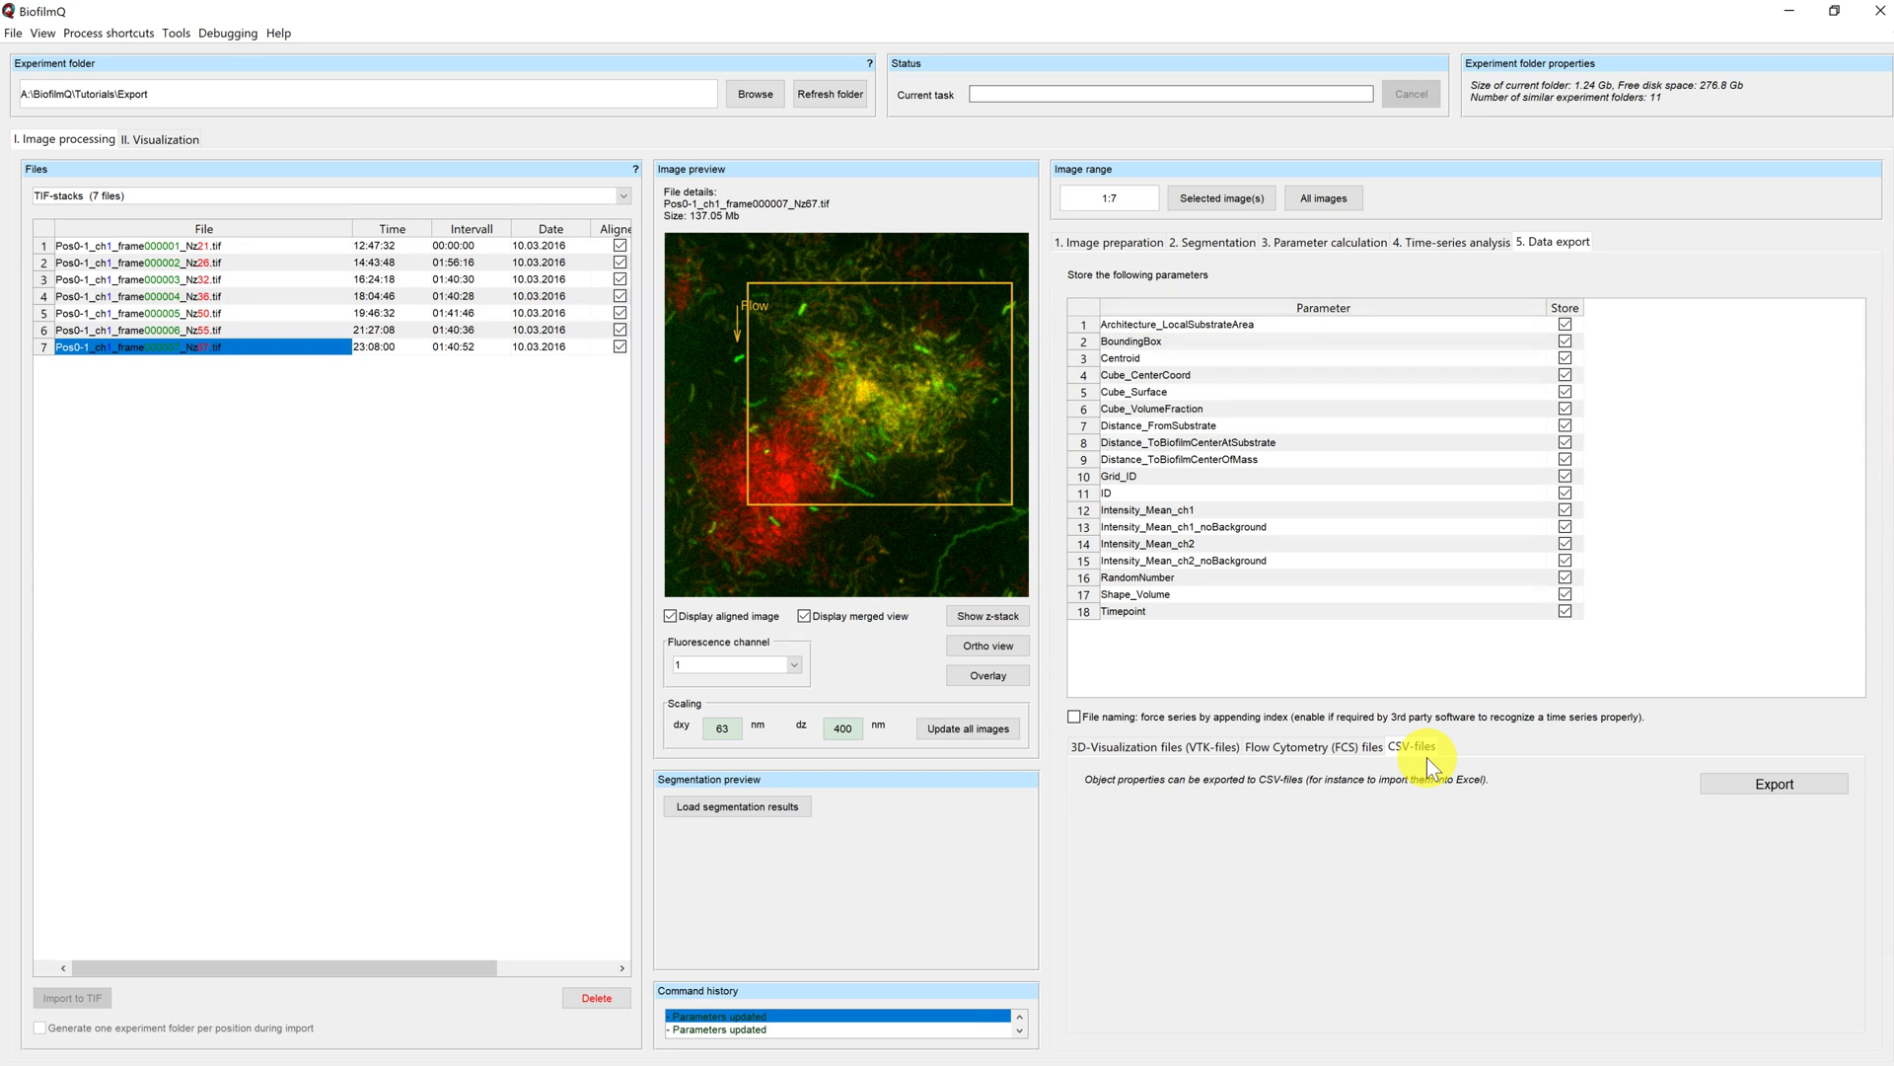
click(1177, 752)
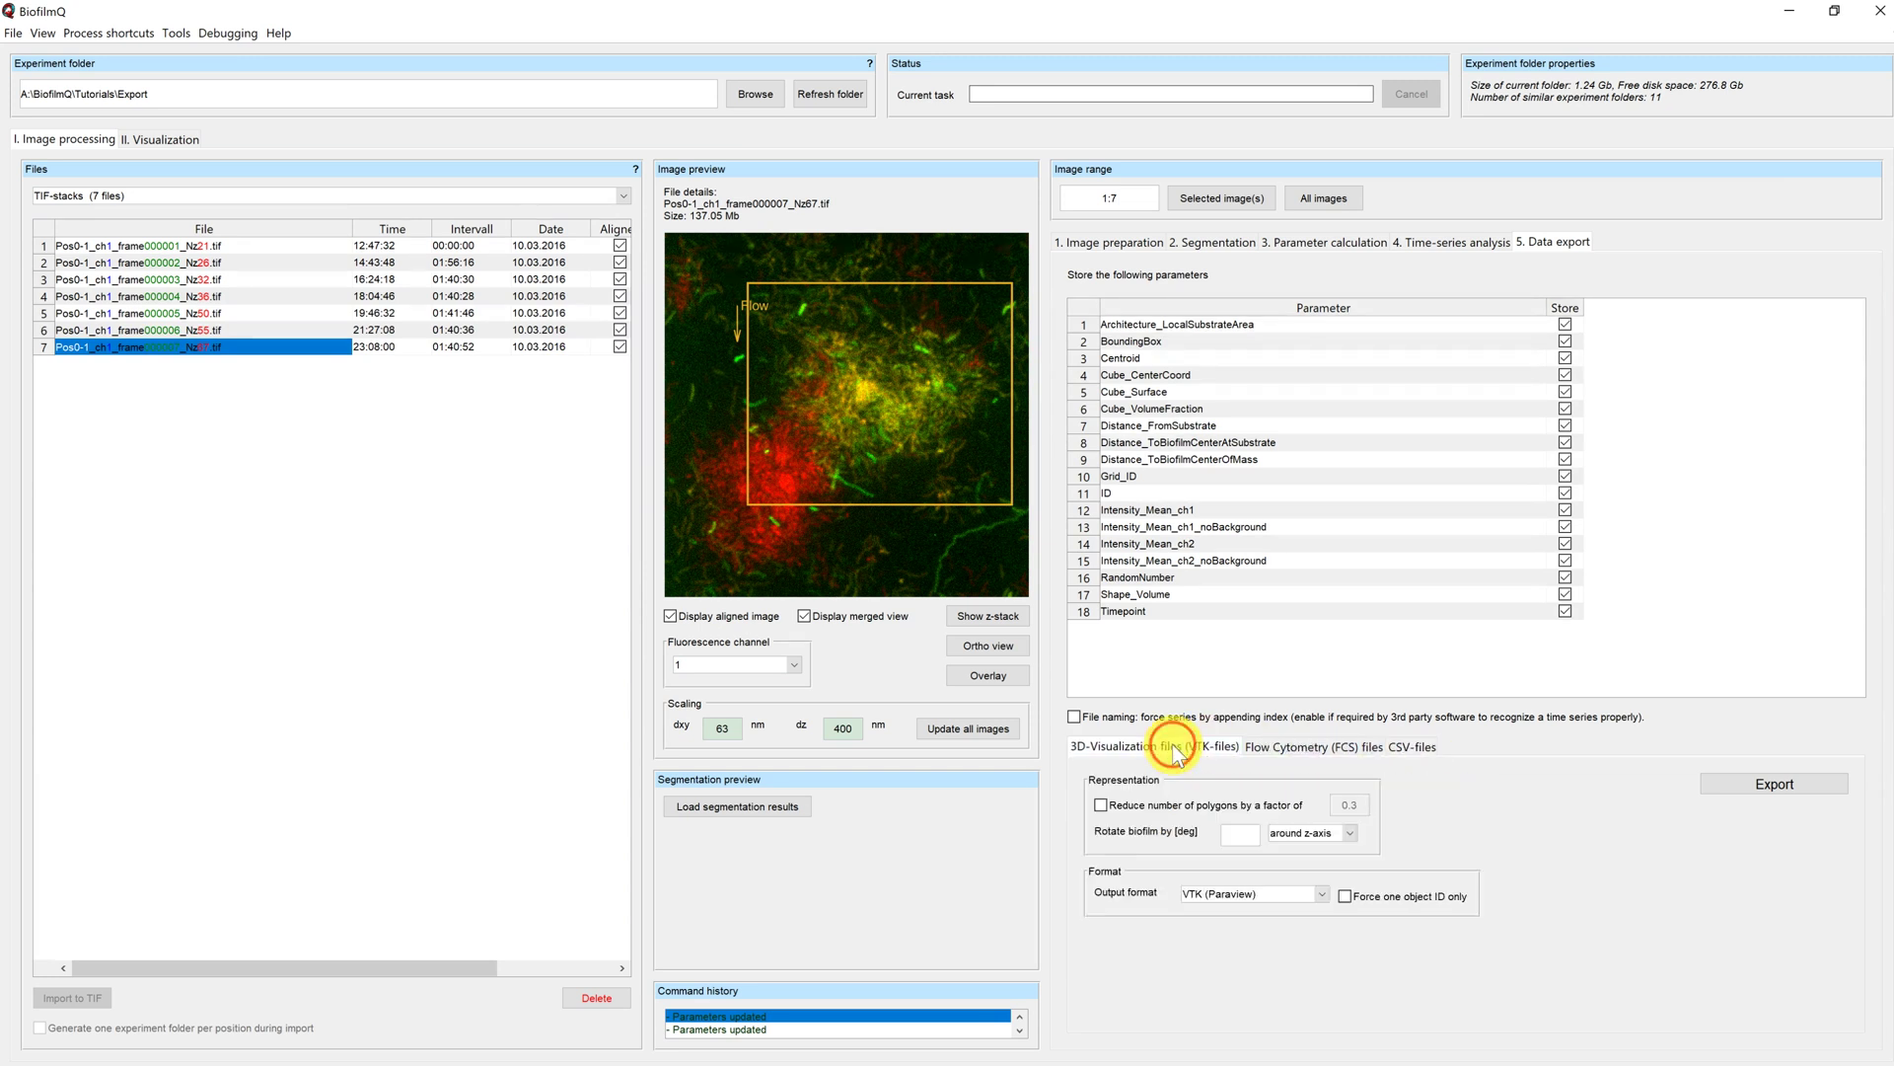
click(1220, 901)
click(1242, 922)
click(1230, 900)
click(1222, 908)
click(1294, 834)
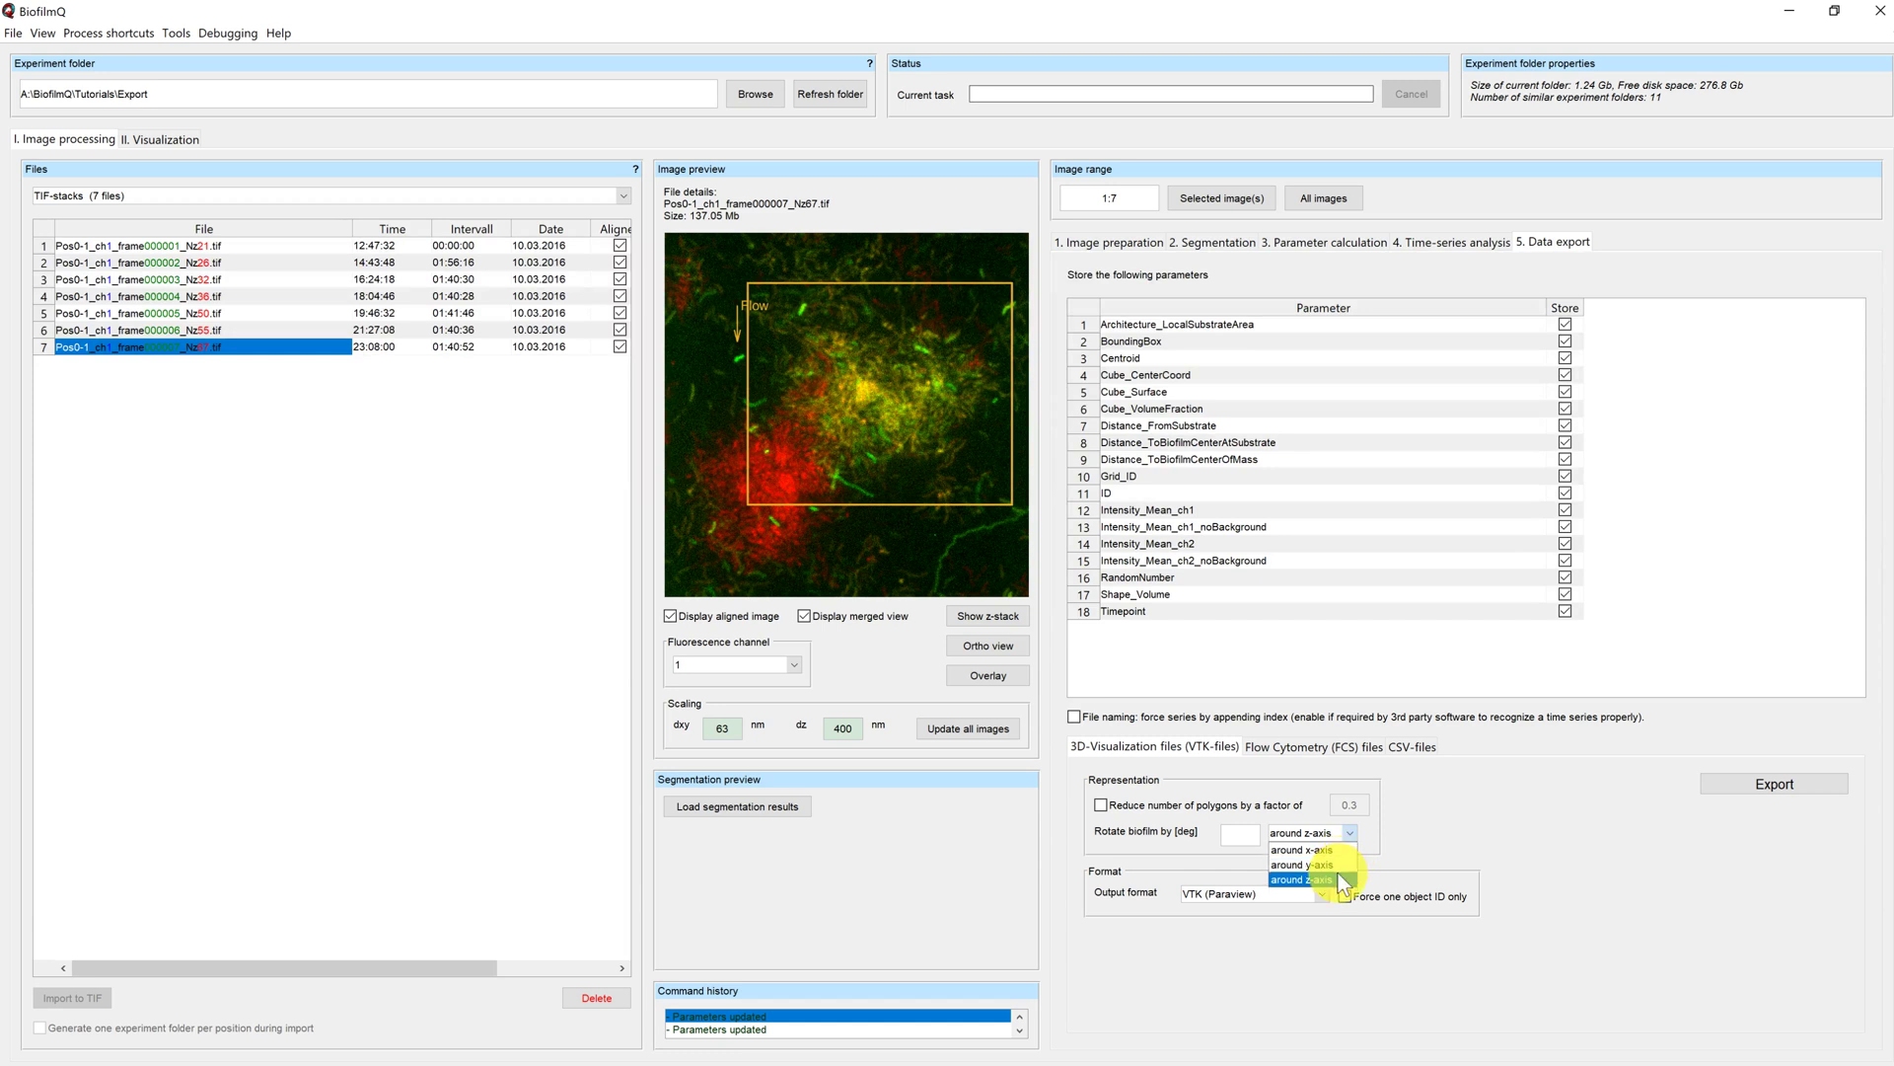
click(1391, 837)
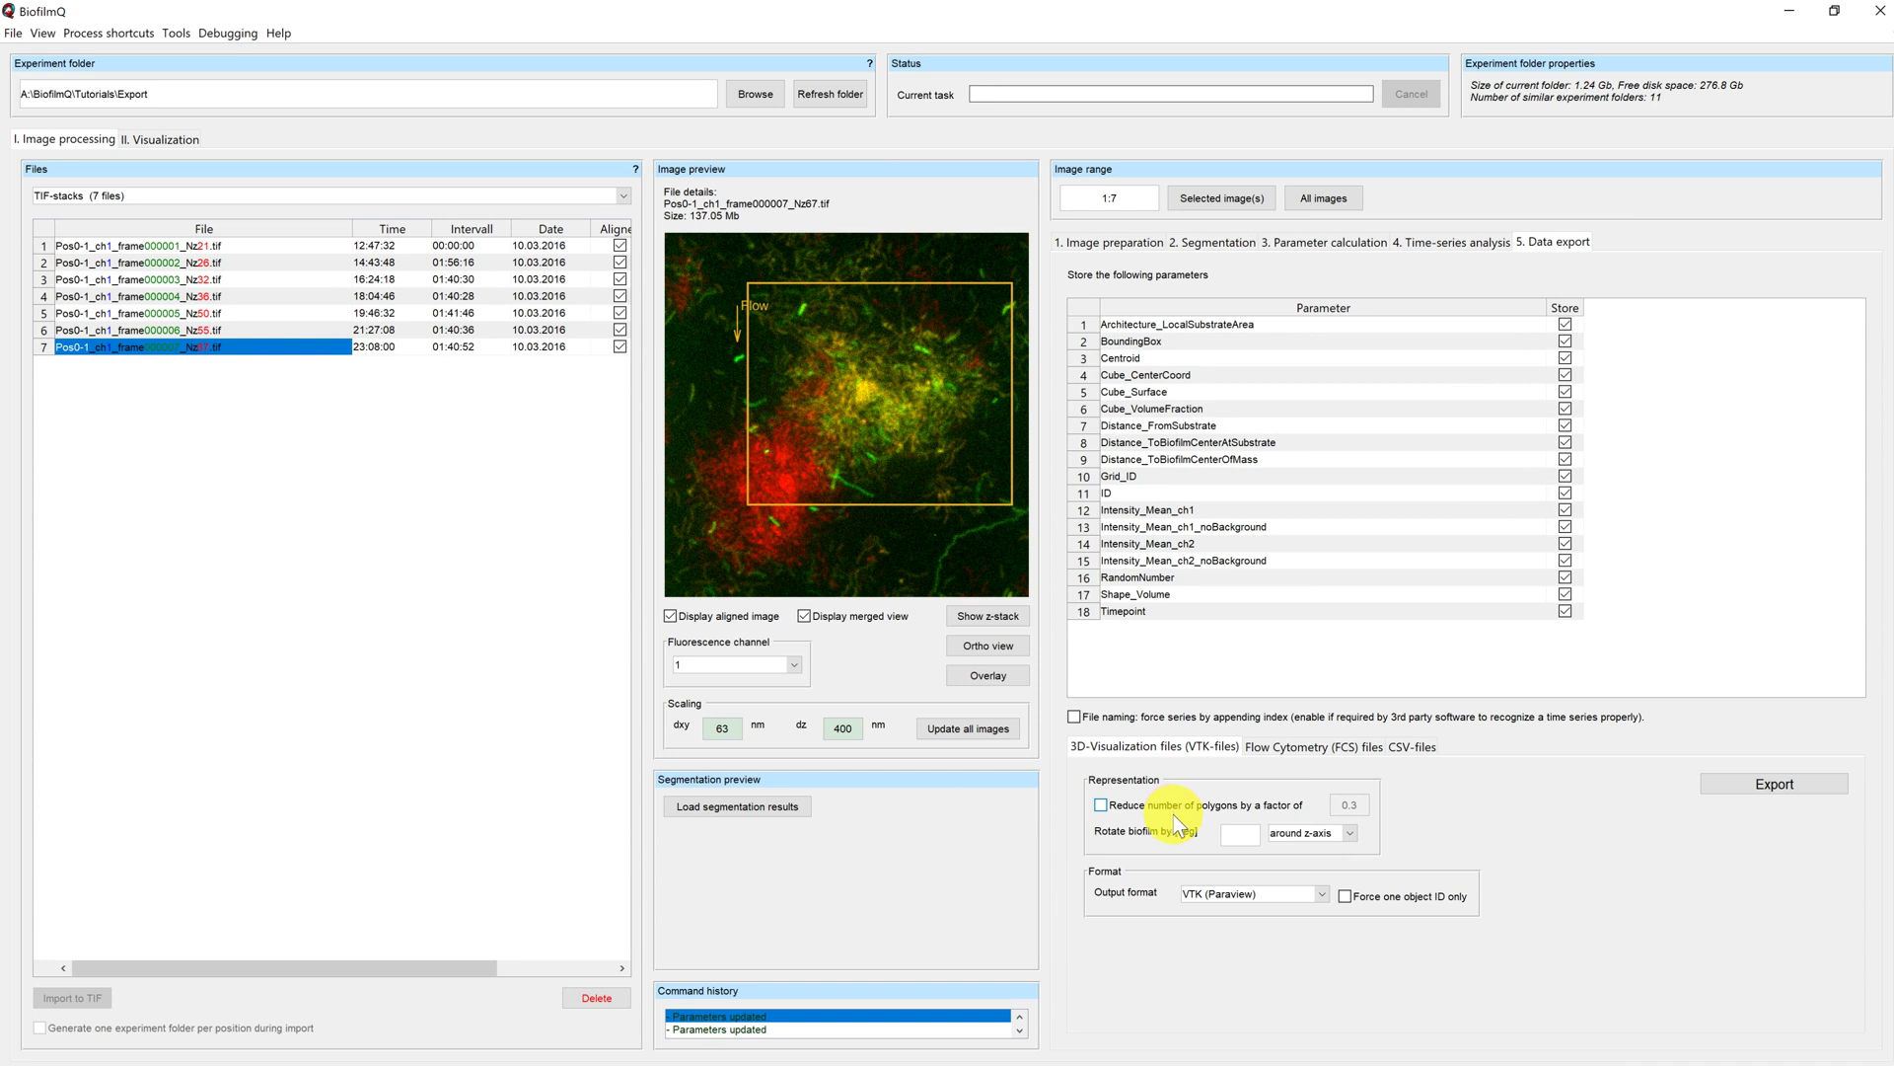
Export VTK files with indexed series naming, then re-export without it and with 0.3 polygon reduction.
click(1075, 717)
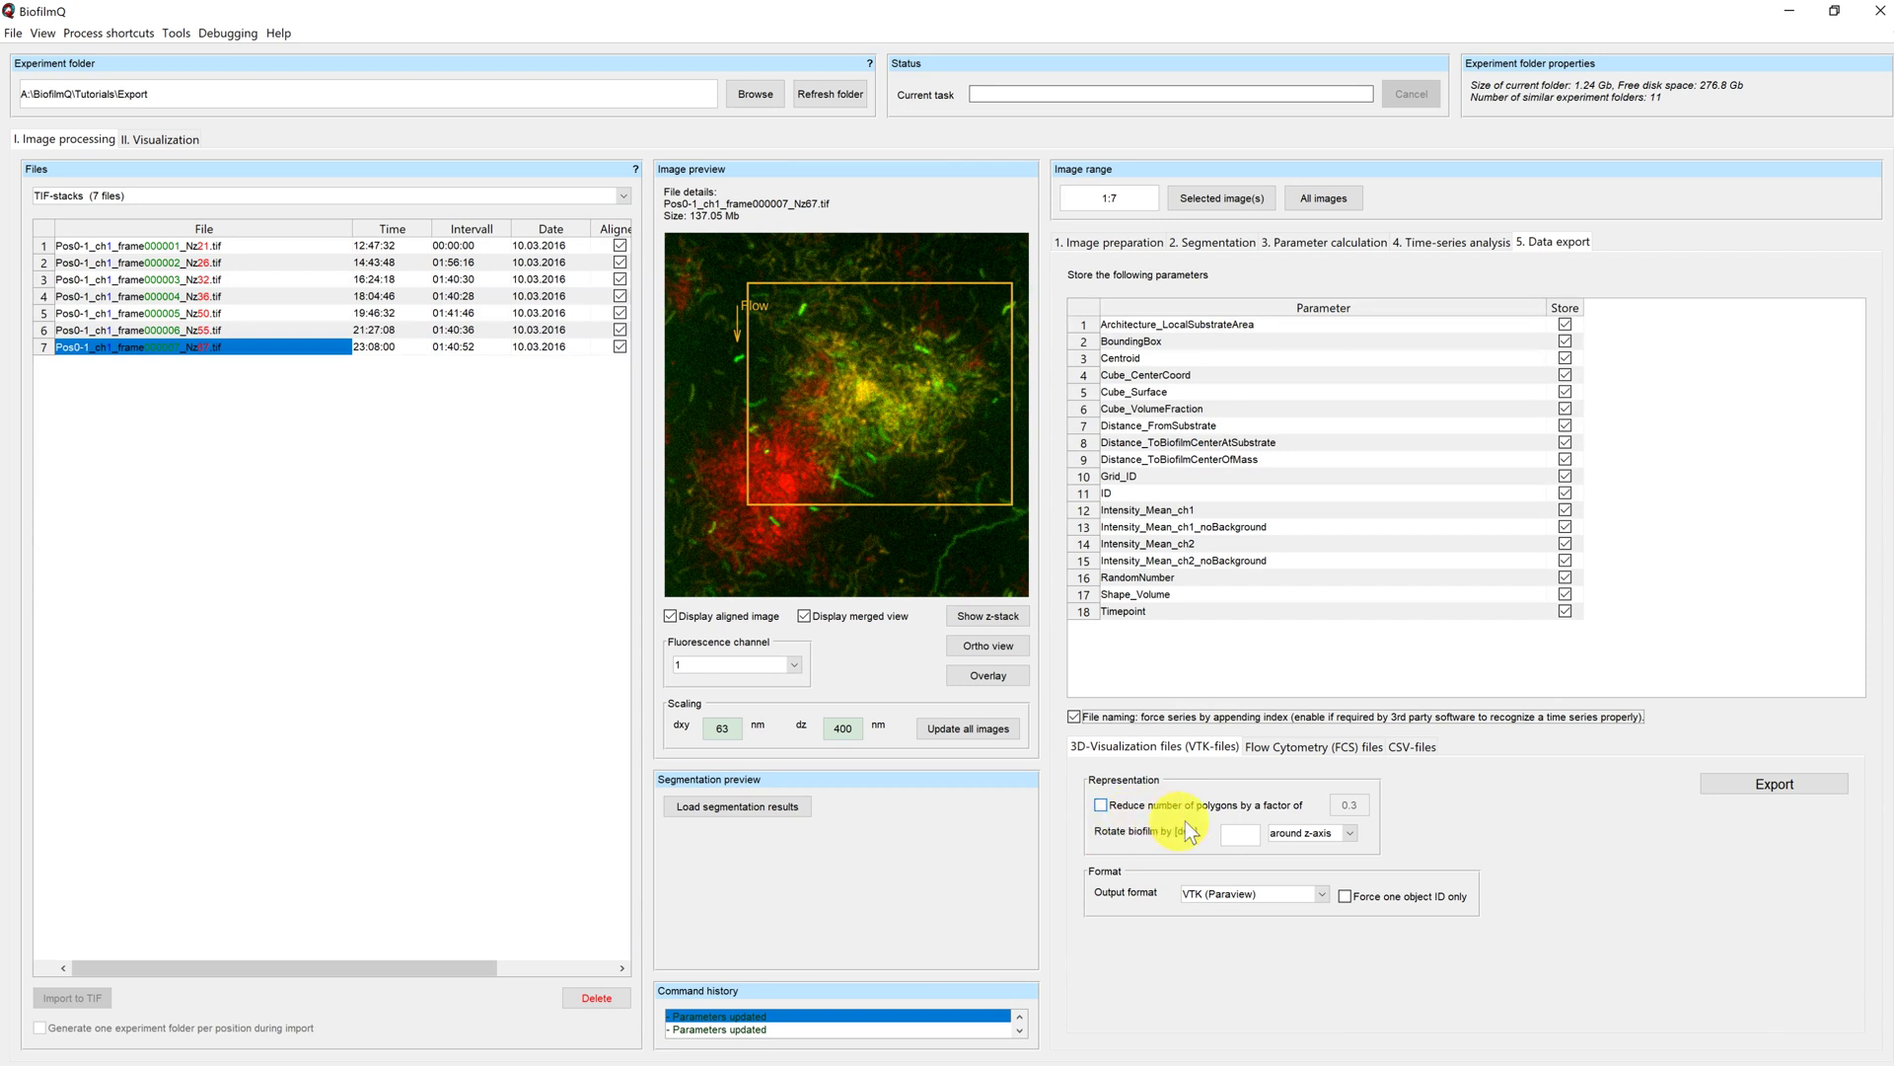
click(1718, 783)
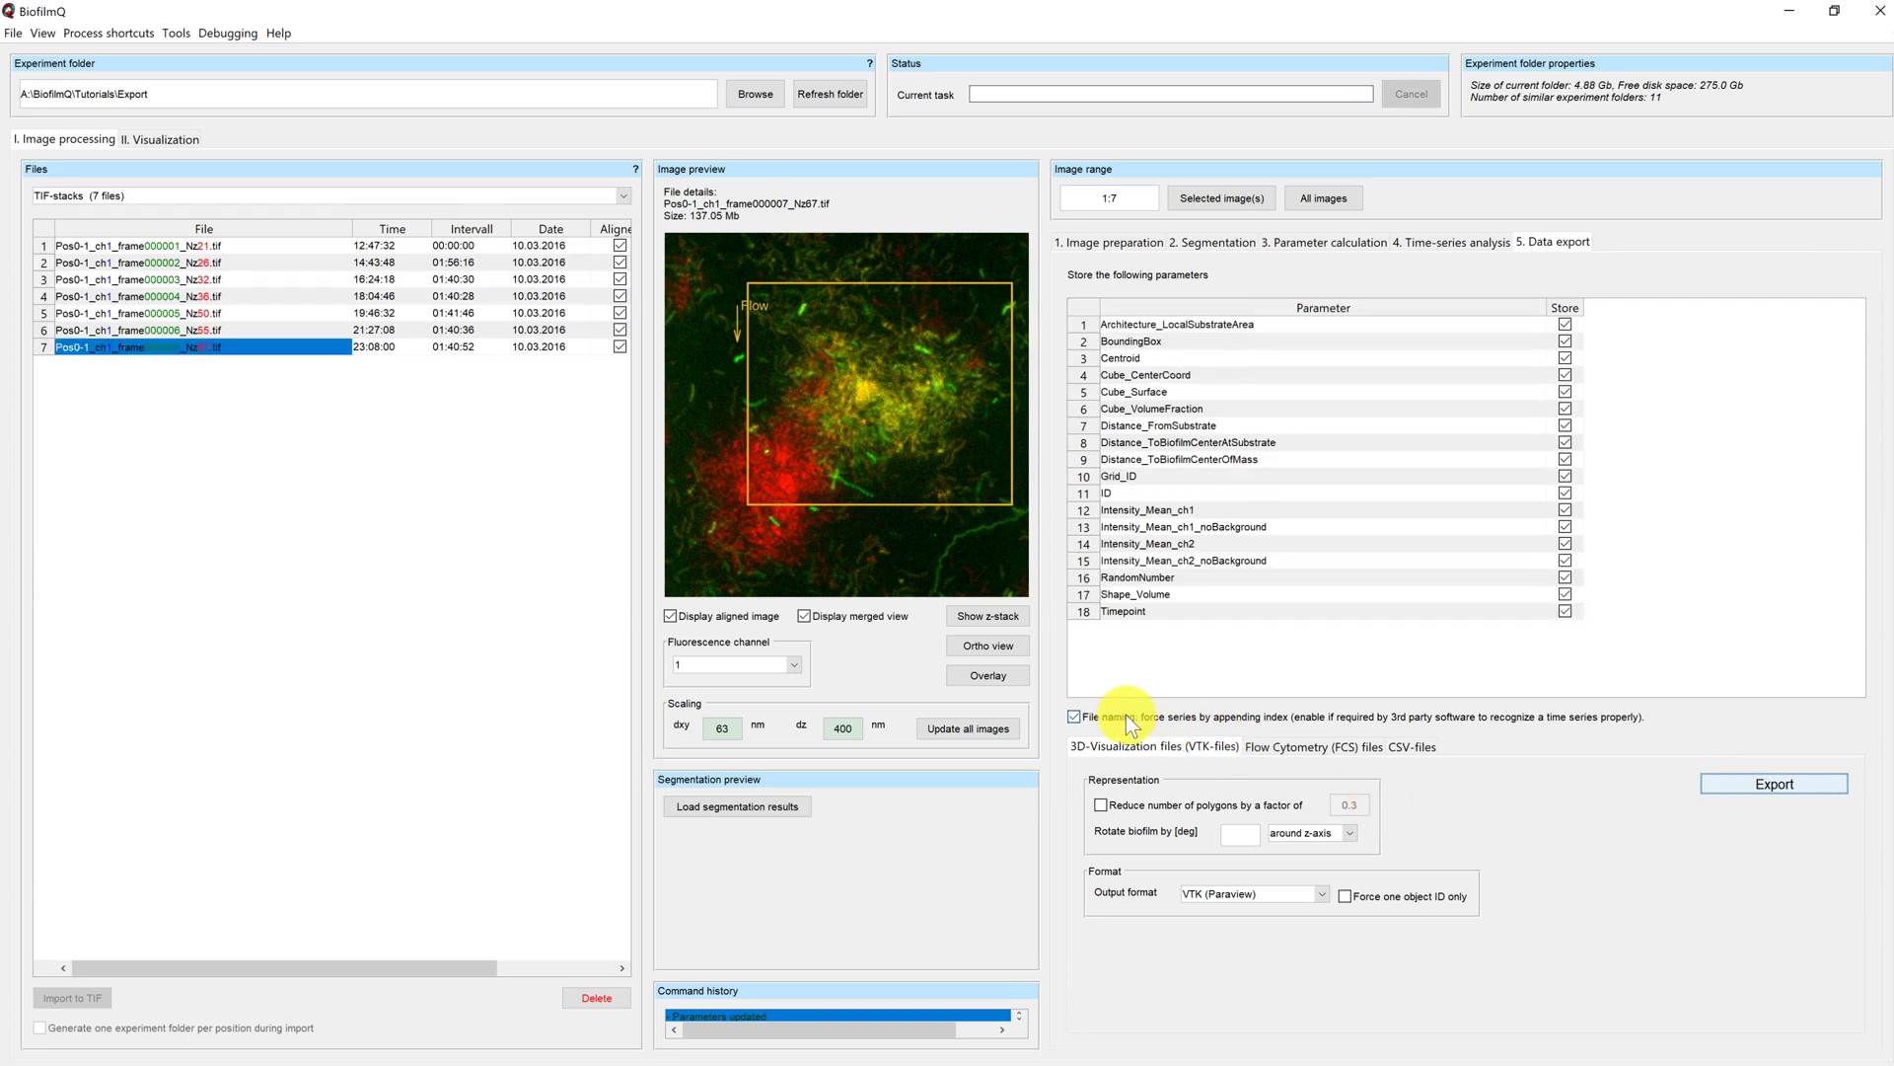
click(1130, 720)
click(1140, 807)
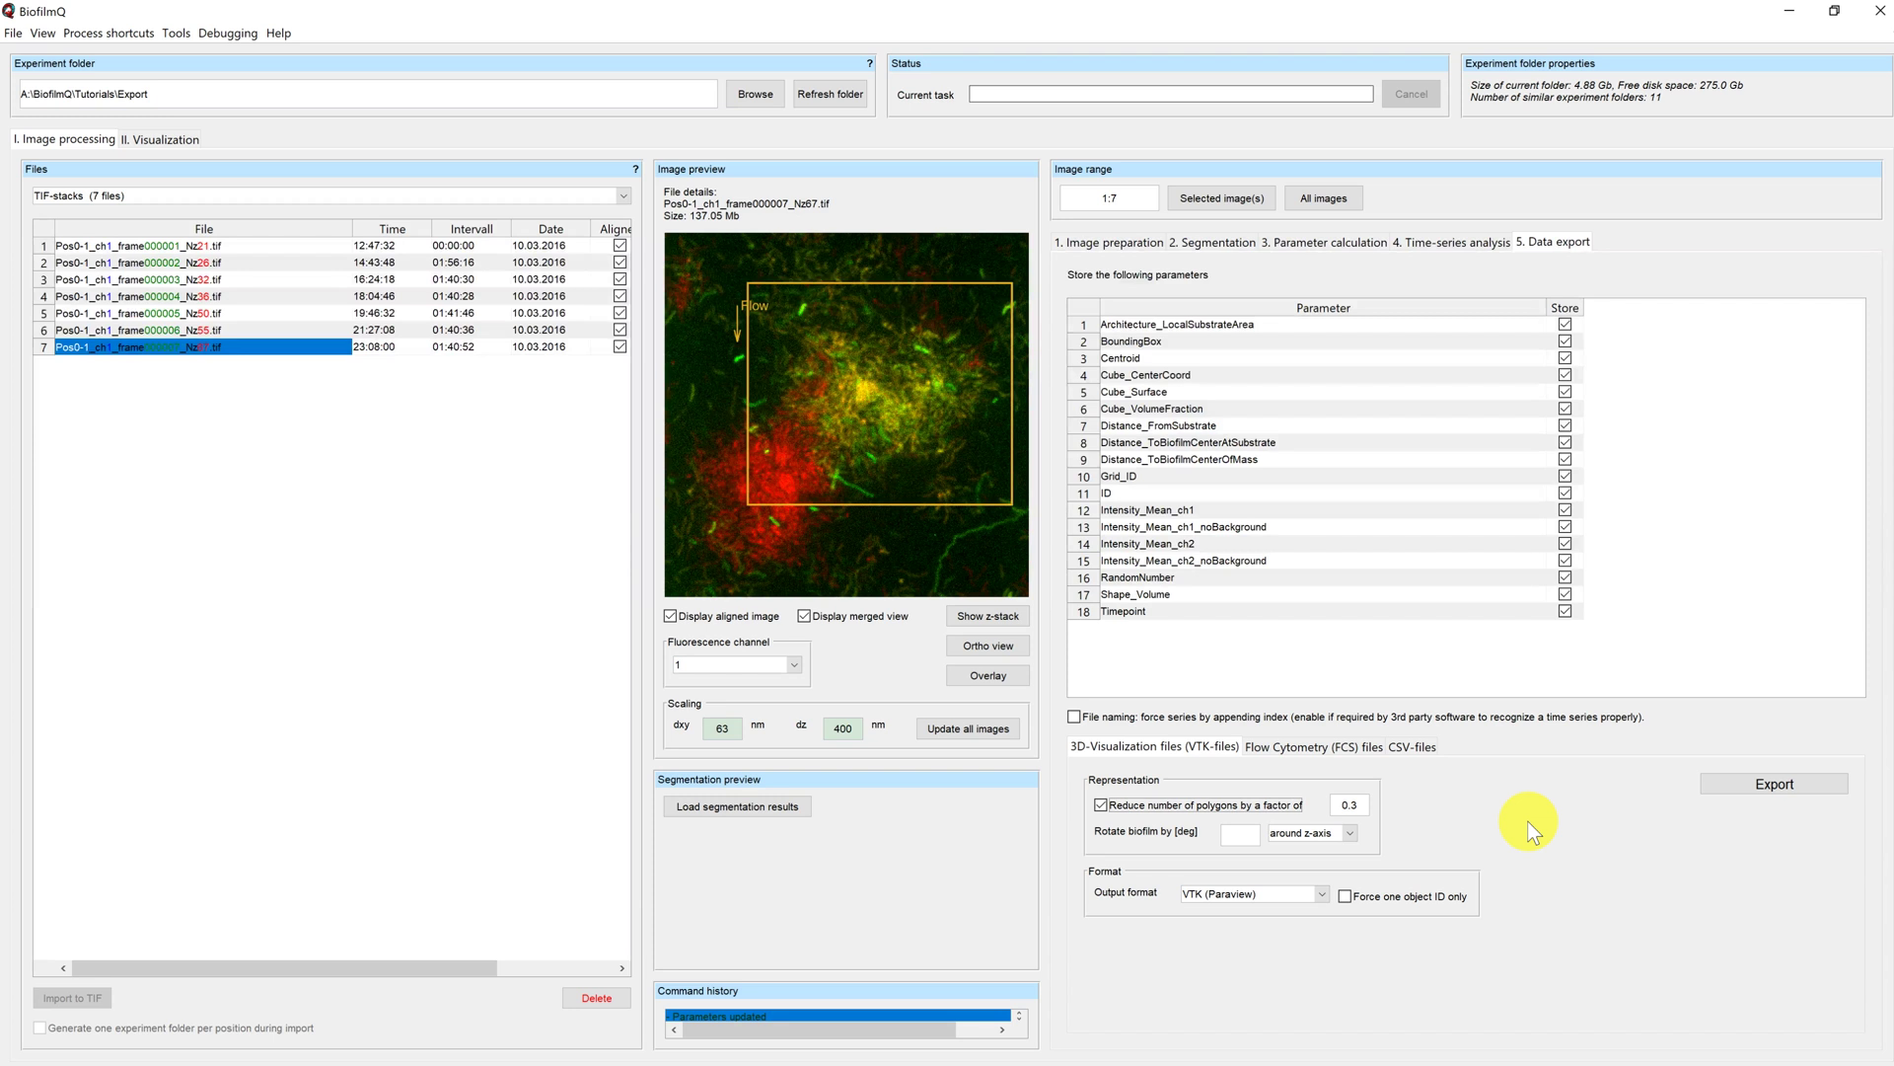
click(1798, 778)
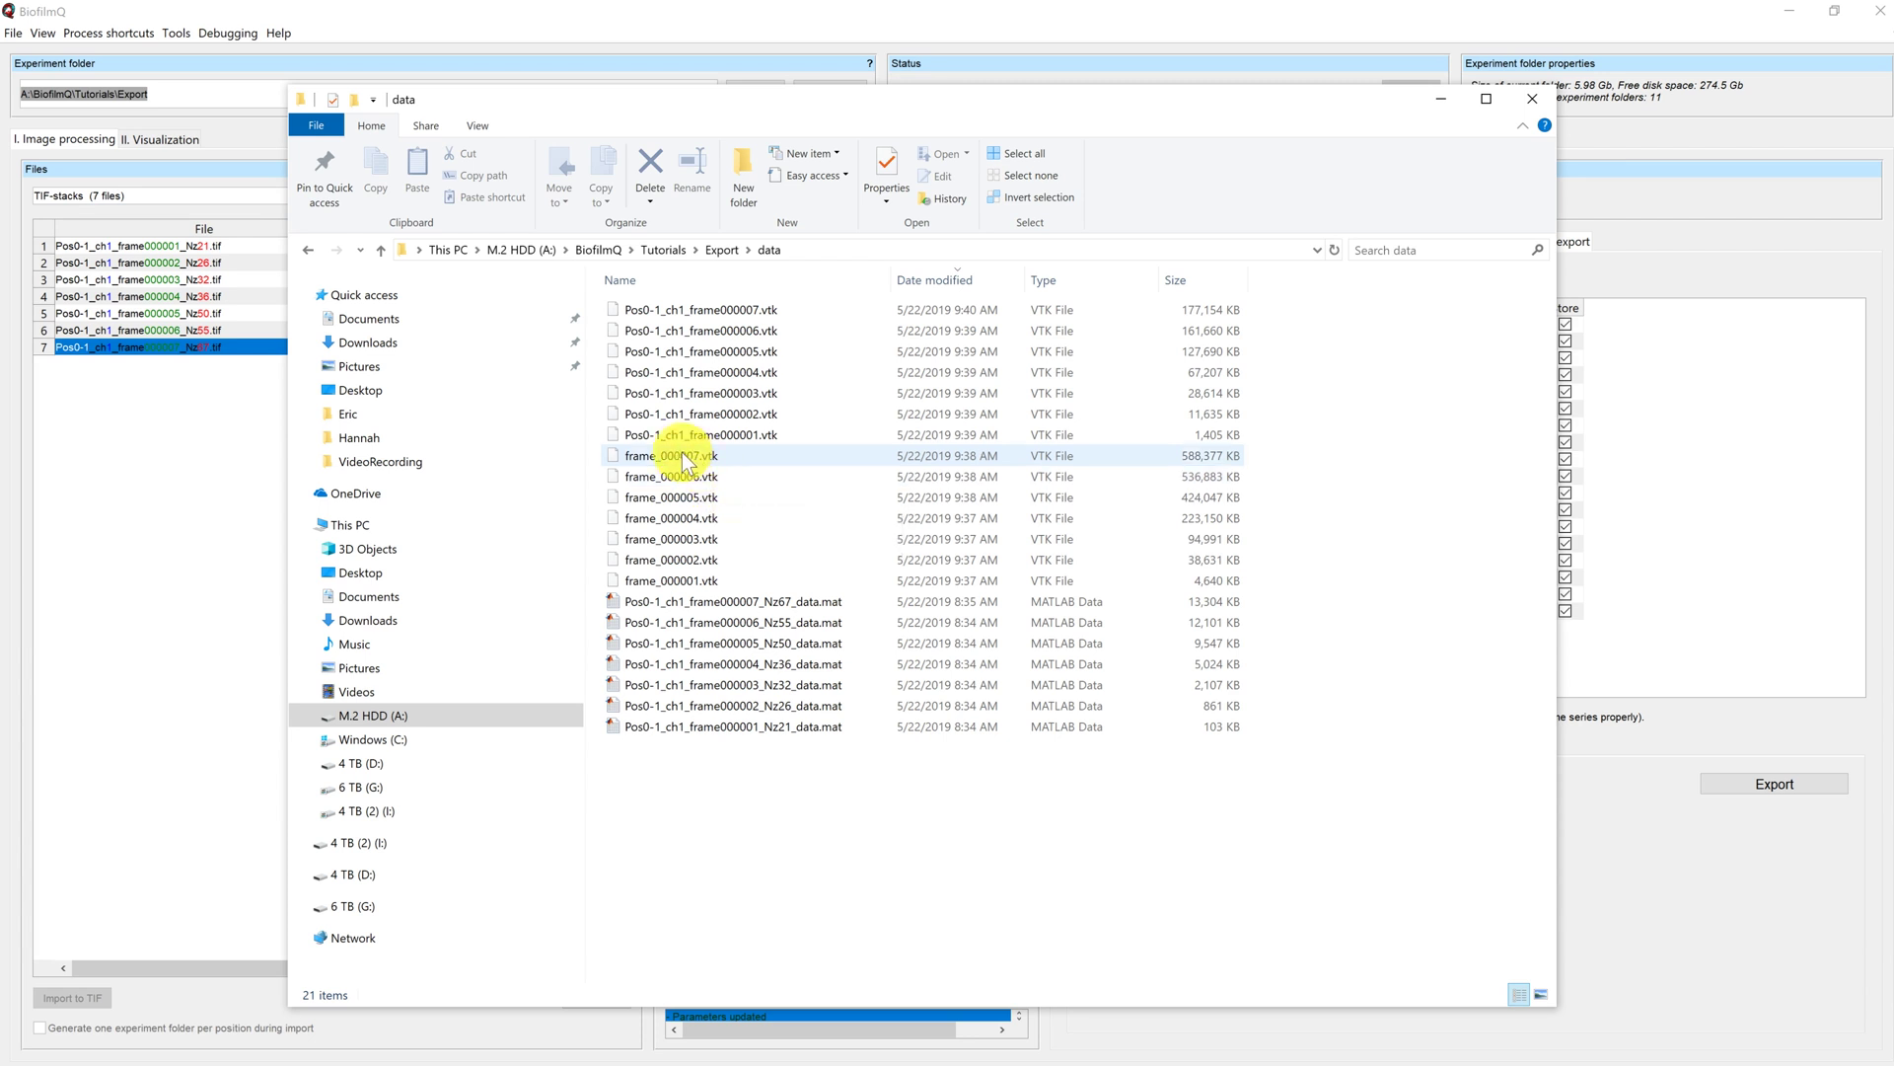
Compare frame_000007.vtk (574 MB) against Pos0-1_ch1_frame000007.vtk (173 MB) by selecting each file.
click(639, 458)
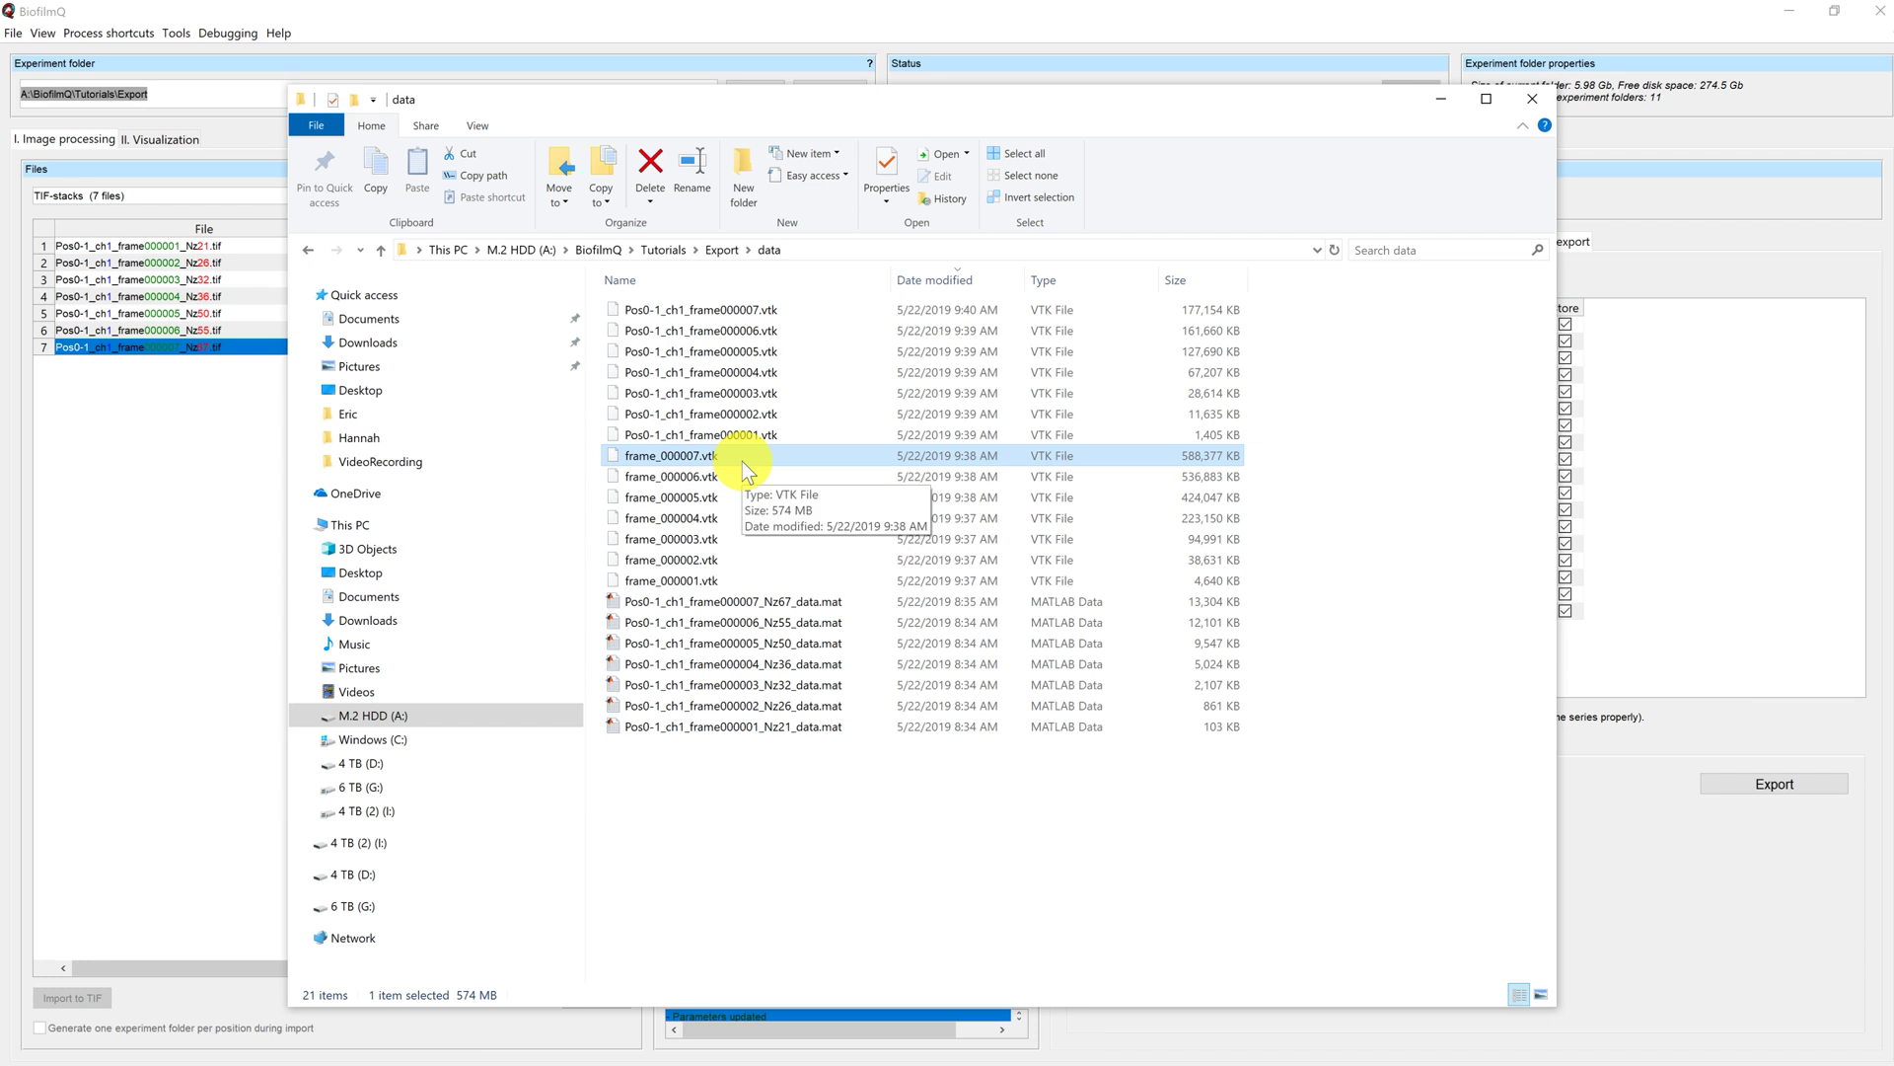
click(713, 306)
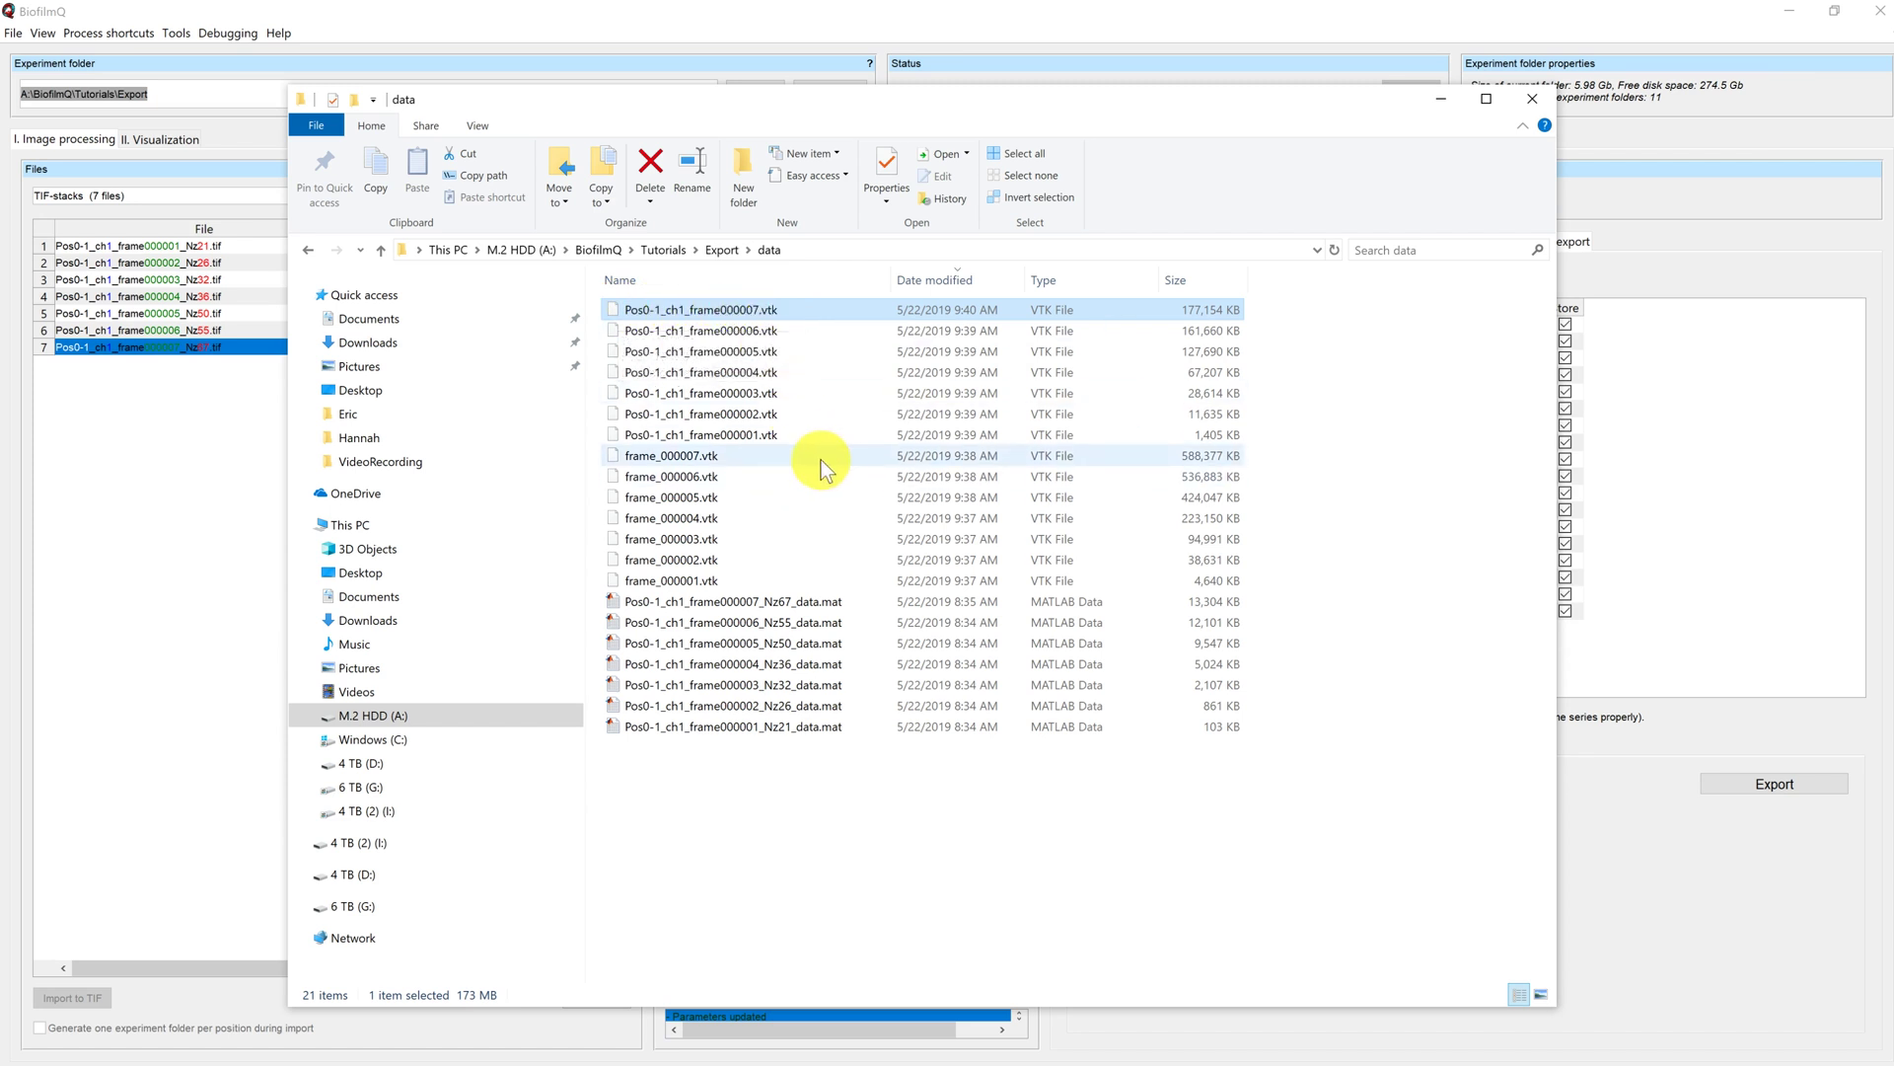
mouse_move(821, 460)
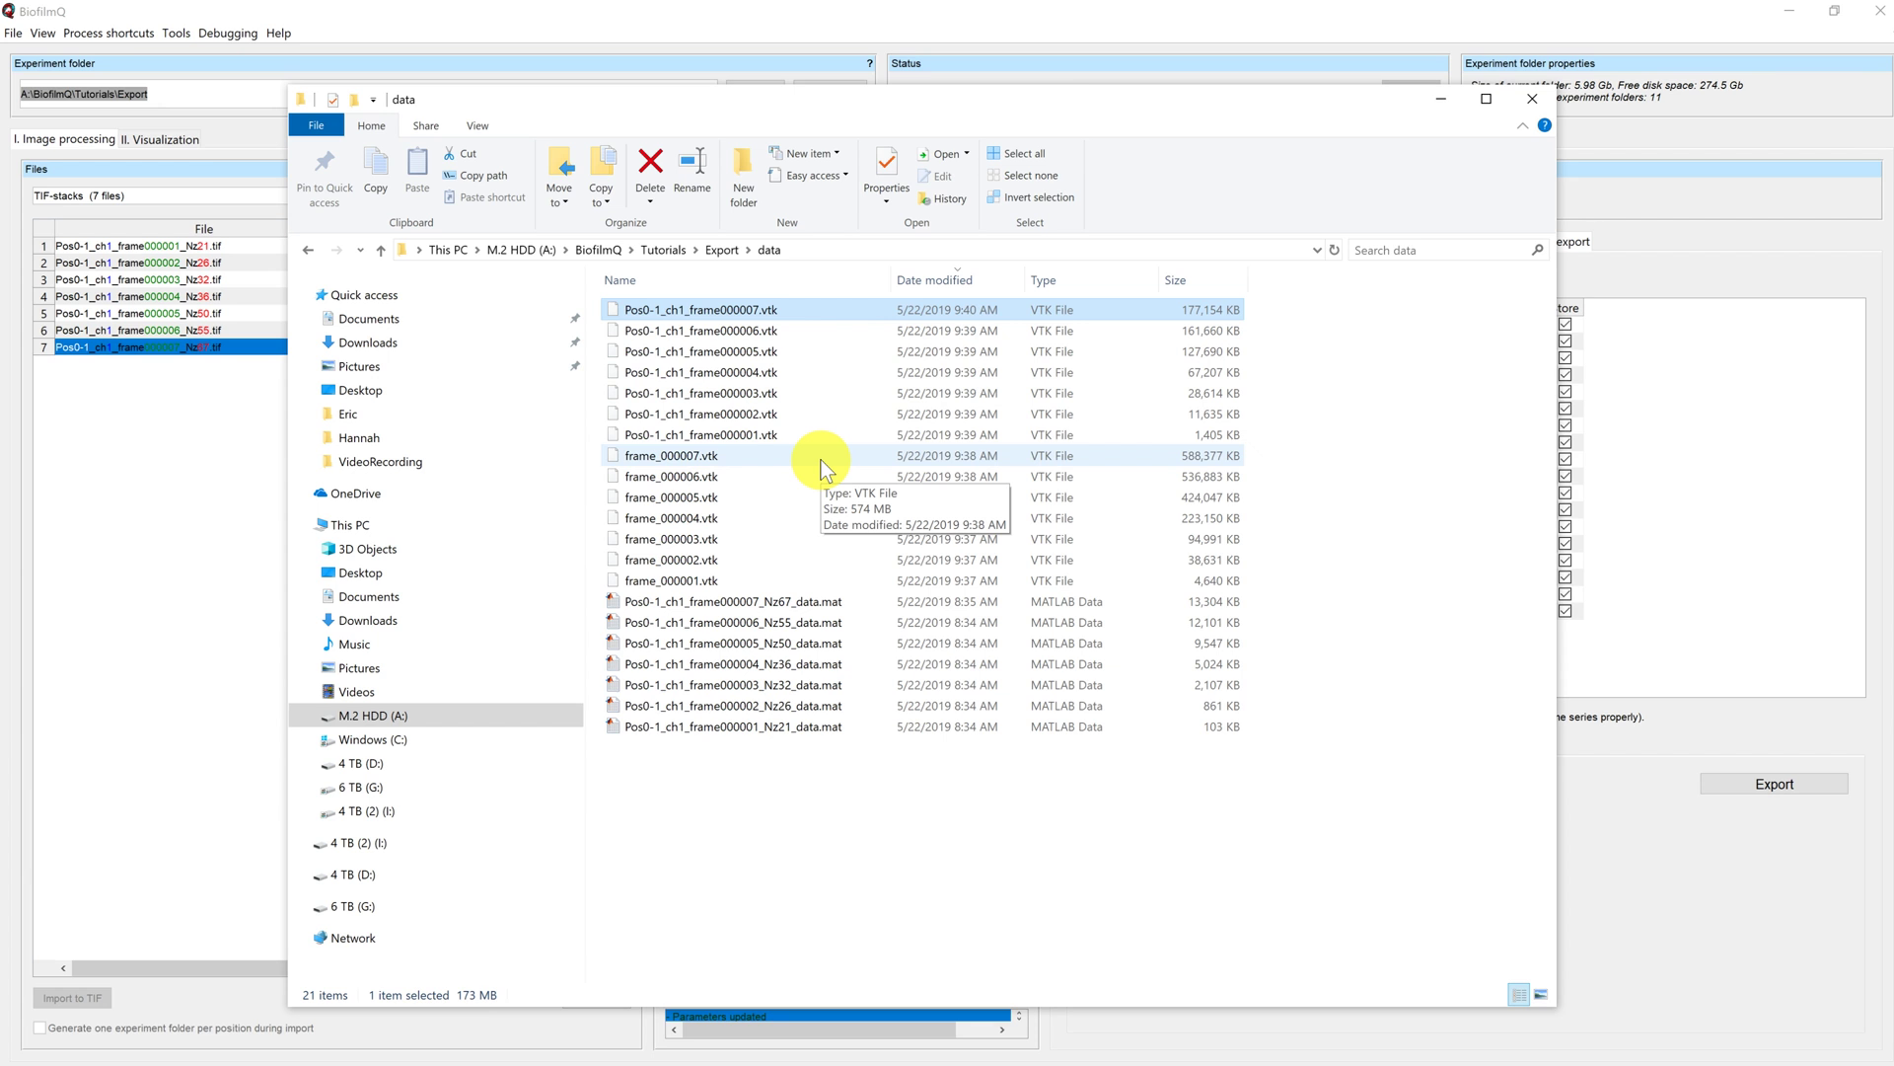
click(717, 457)
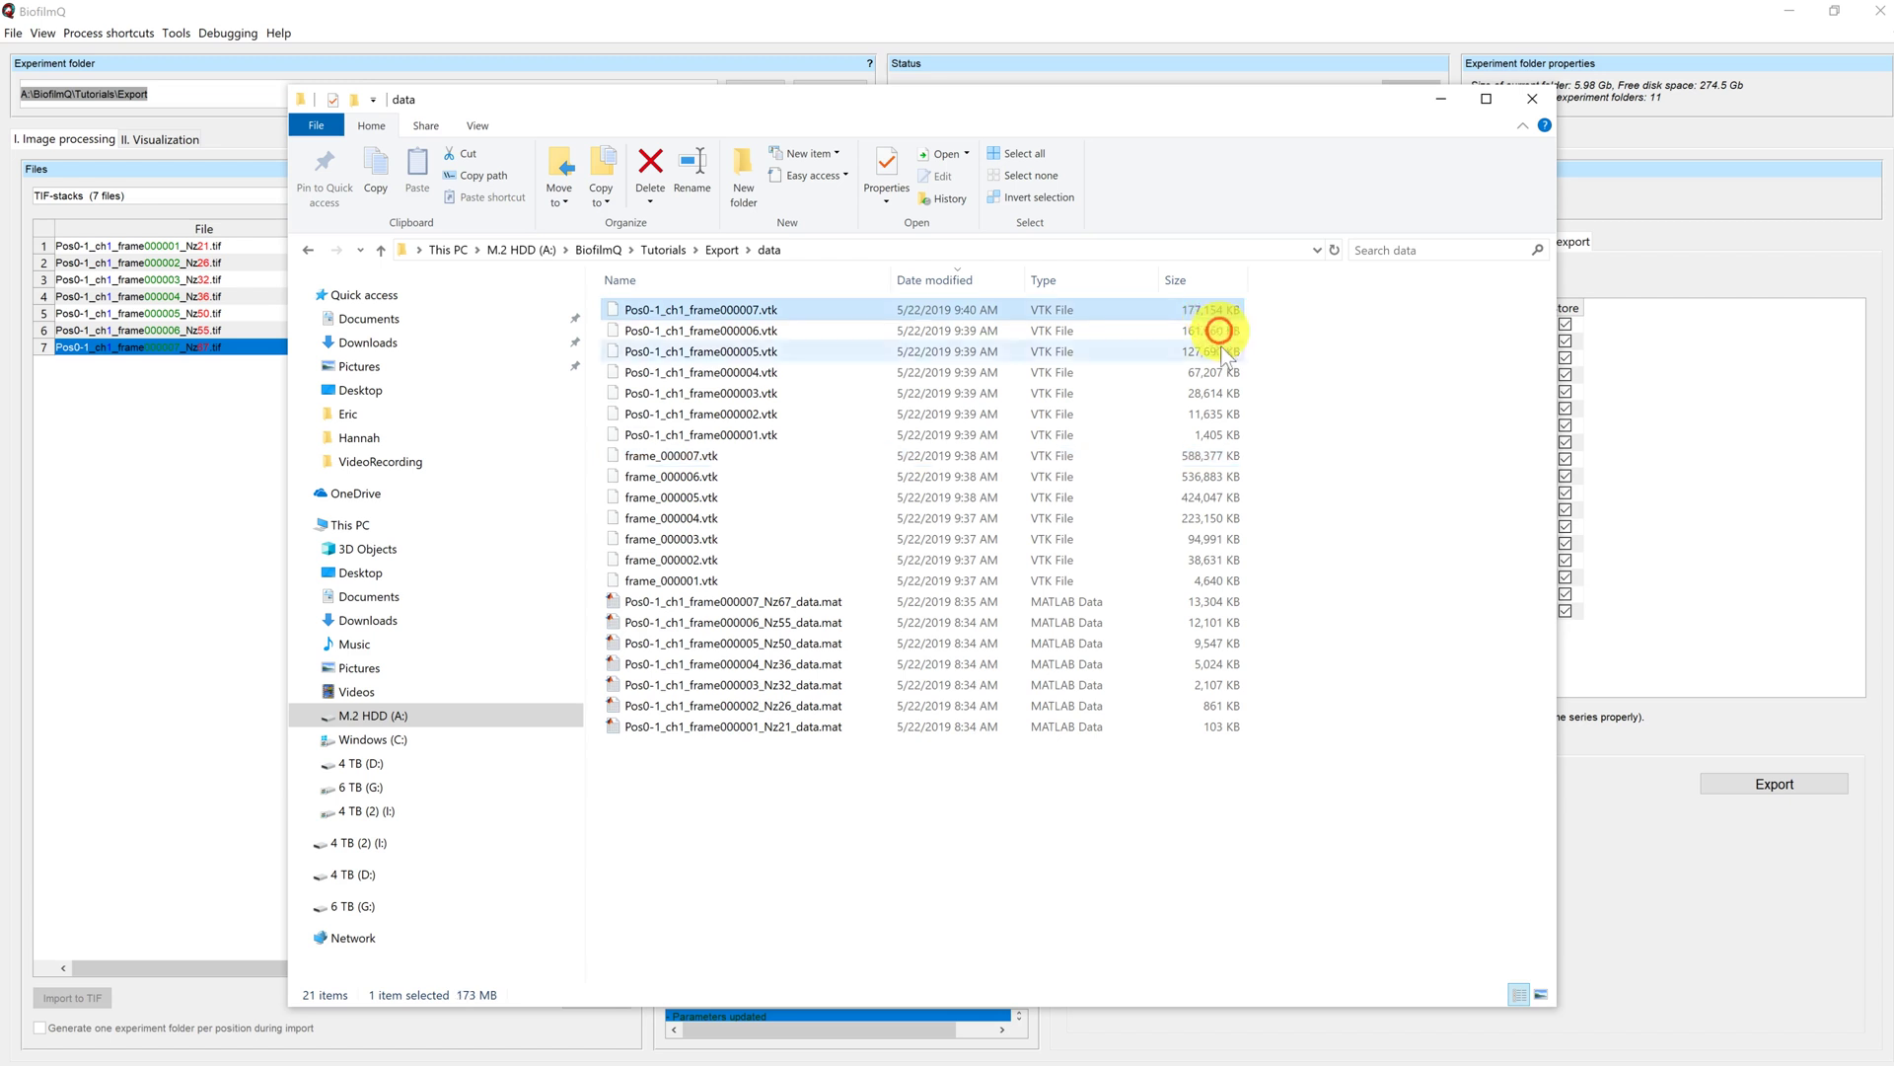
click(1206, 455)
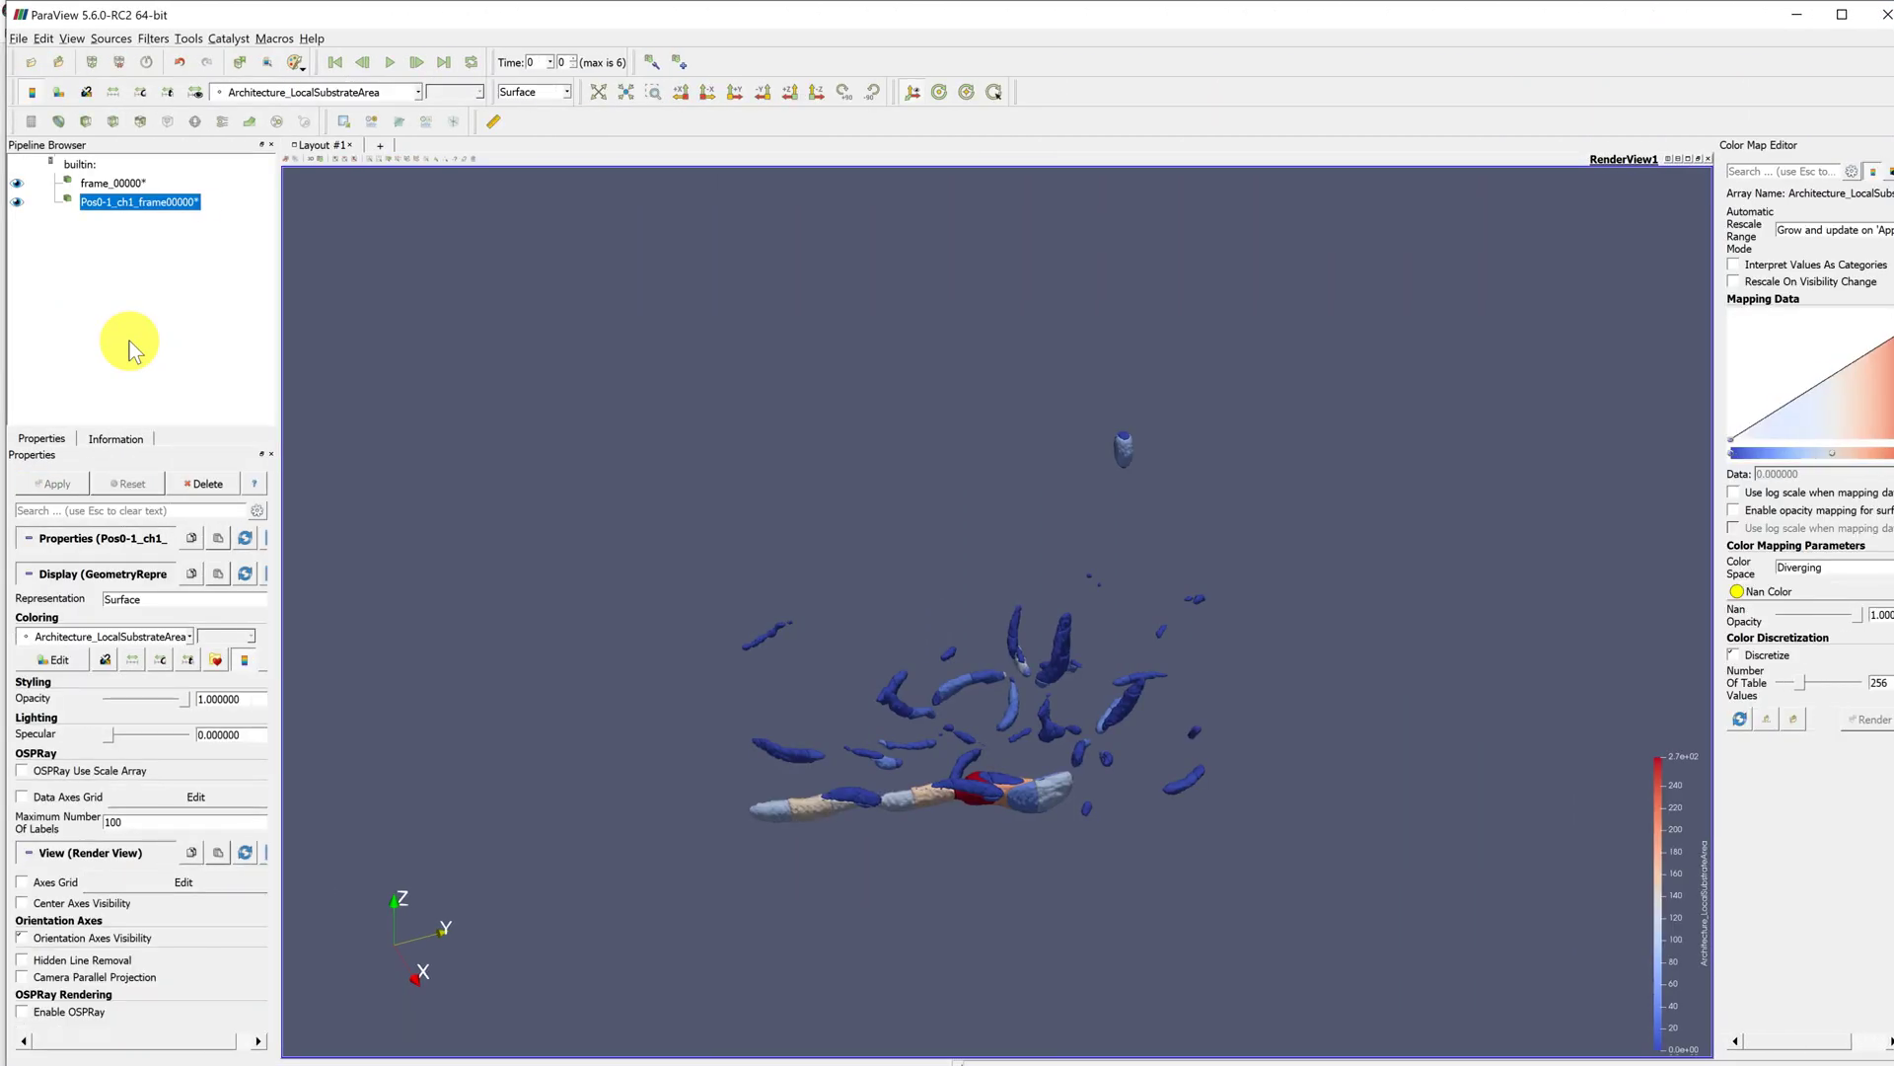
Hide frame_00000, show Pos0-1_ch1_frame00000 objects, and tilt the view to show them rising from the substrate.
click(17, 202)
drag(754, 790, 994, 795)
scroll(995, 790, up, 5)
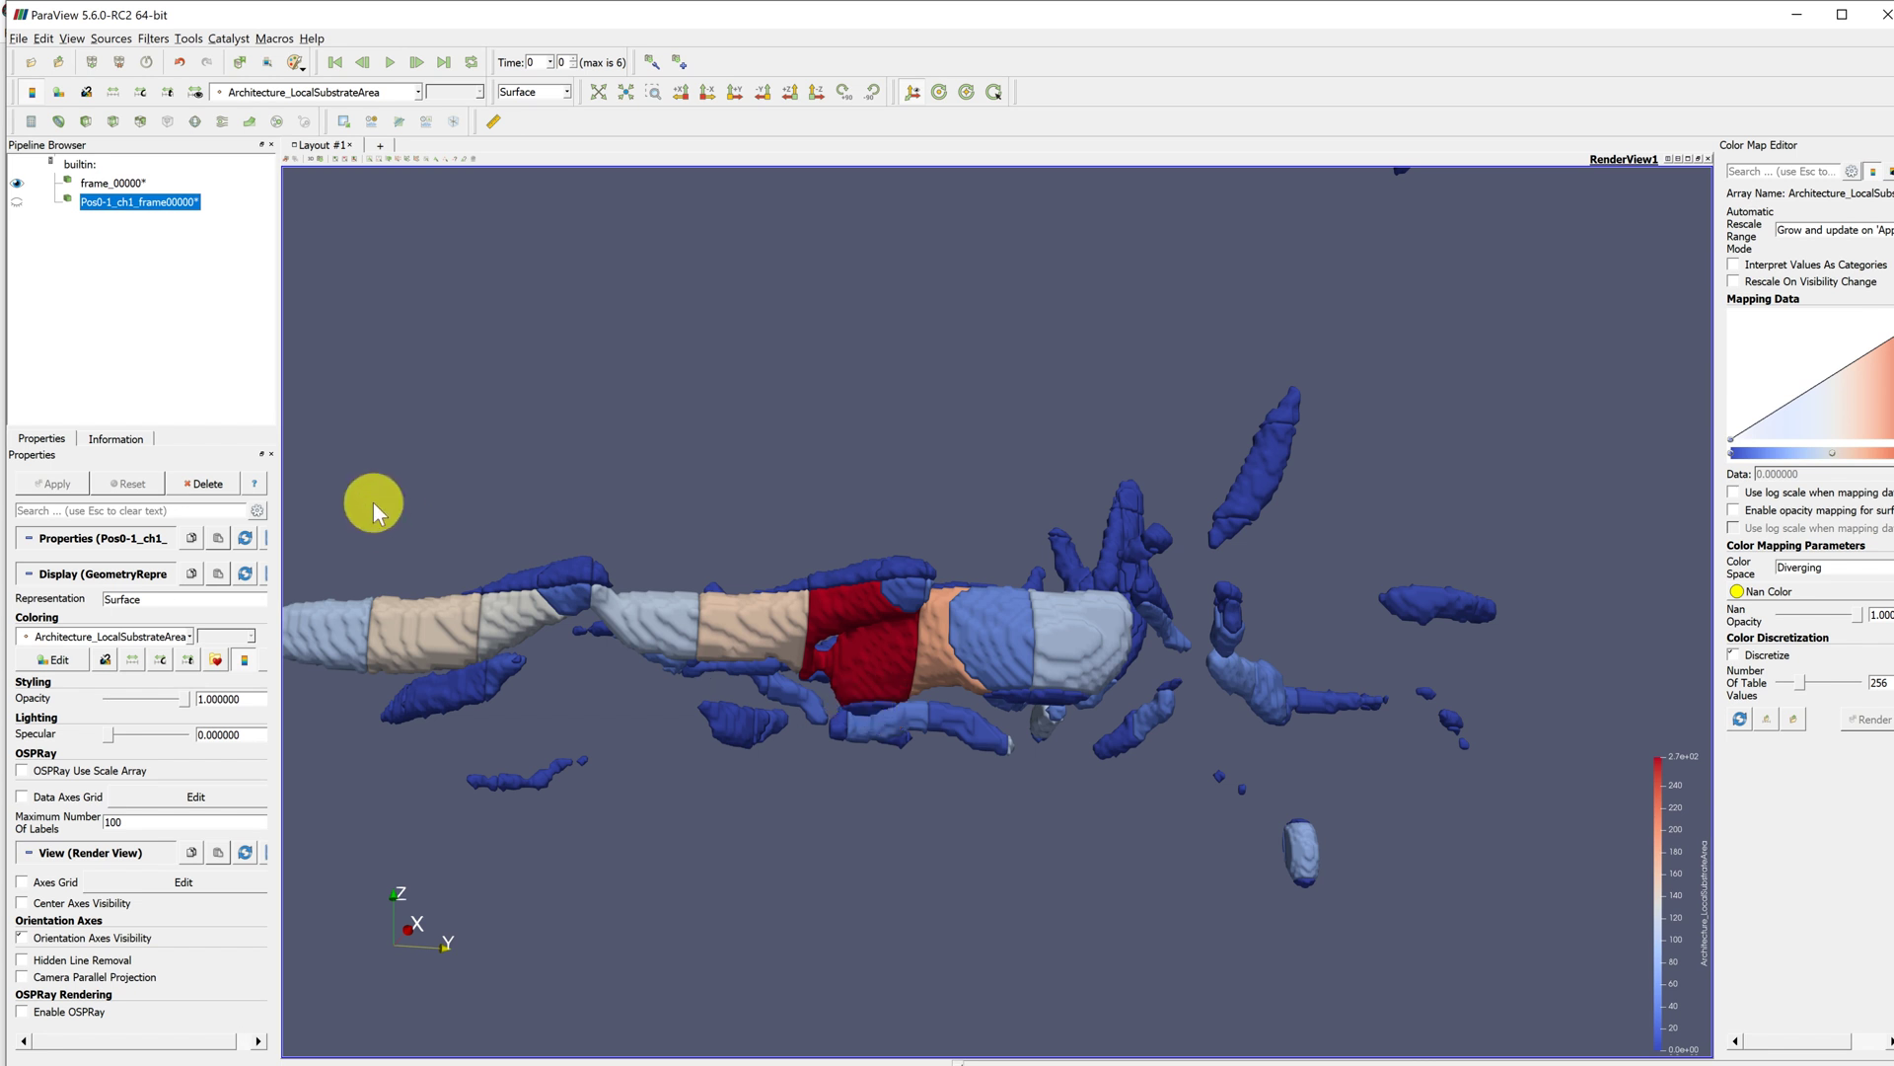
click(16, 183)
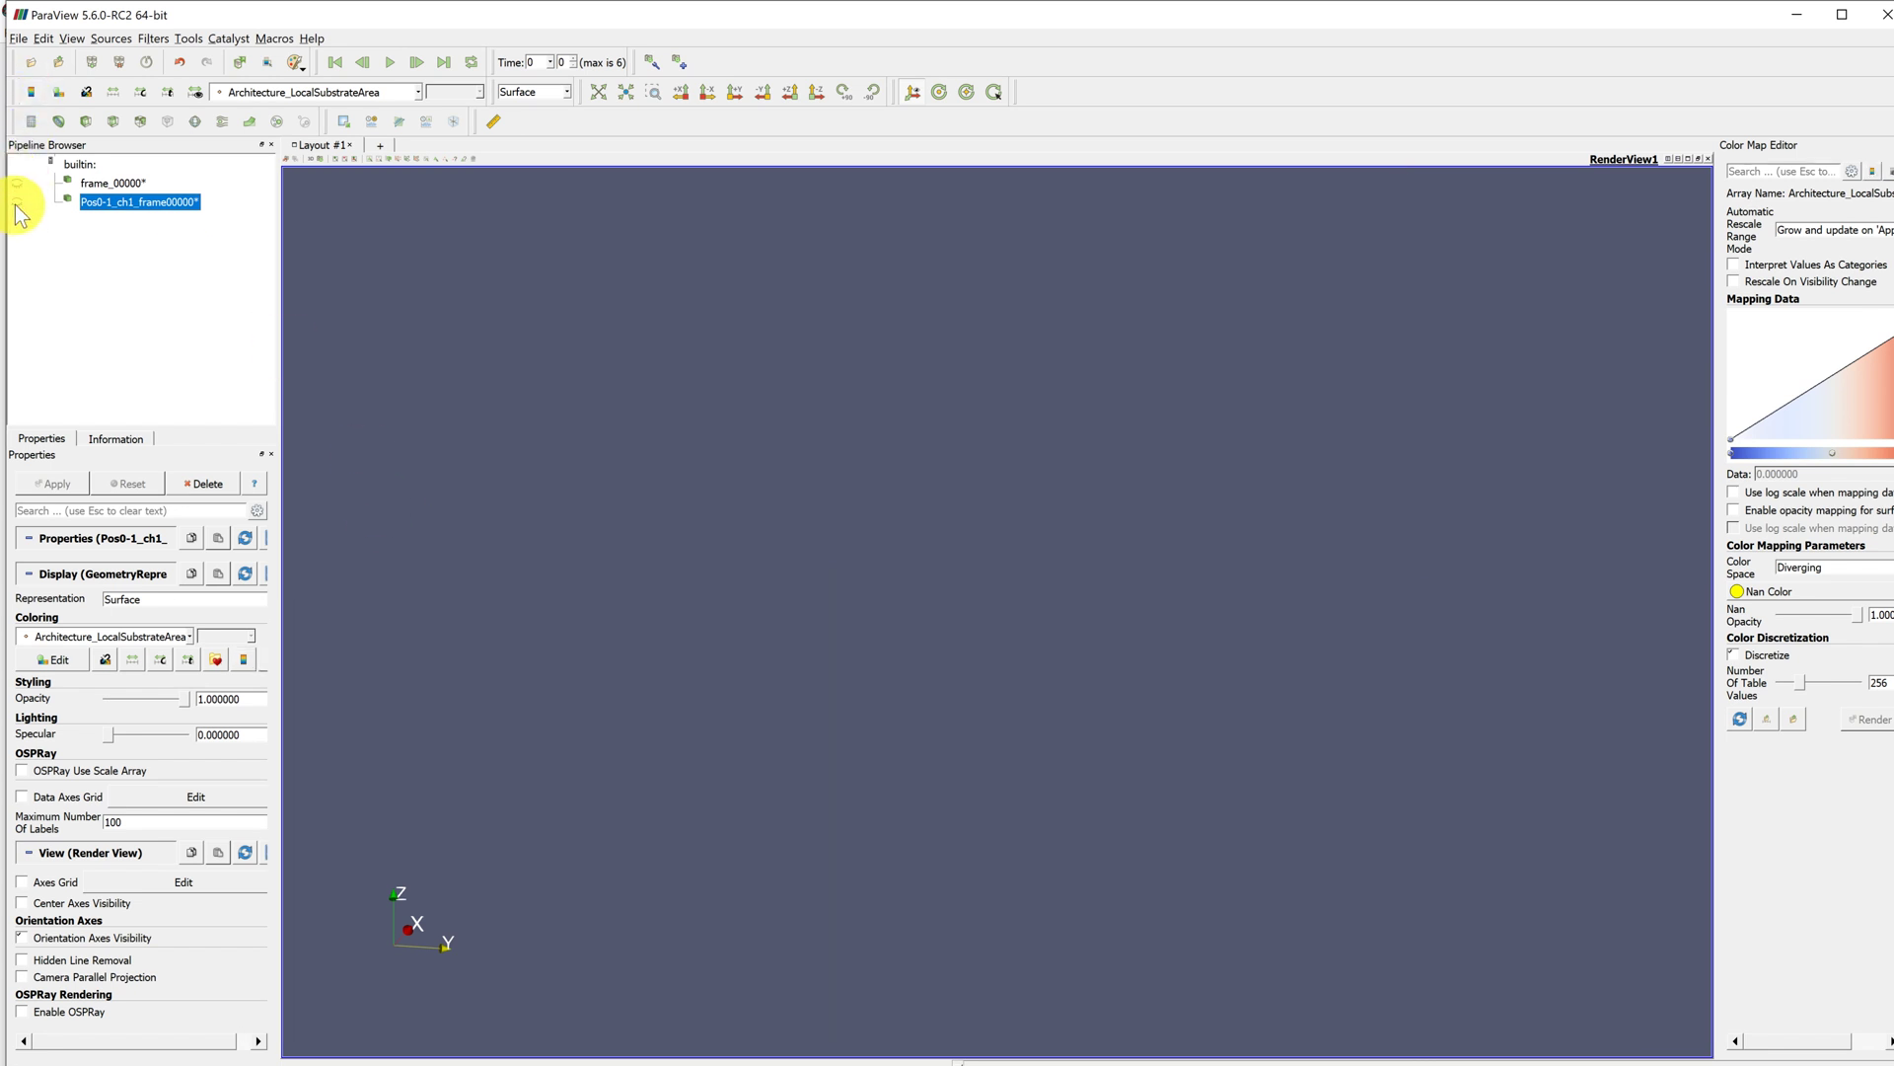
click(17, 201)
scroll(1022, 714, up, 5)
drag(991, 774, 981, 764)
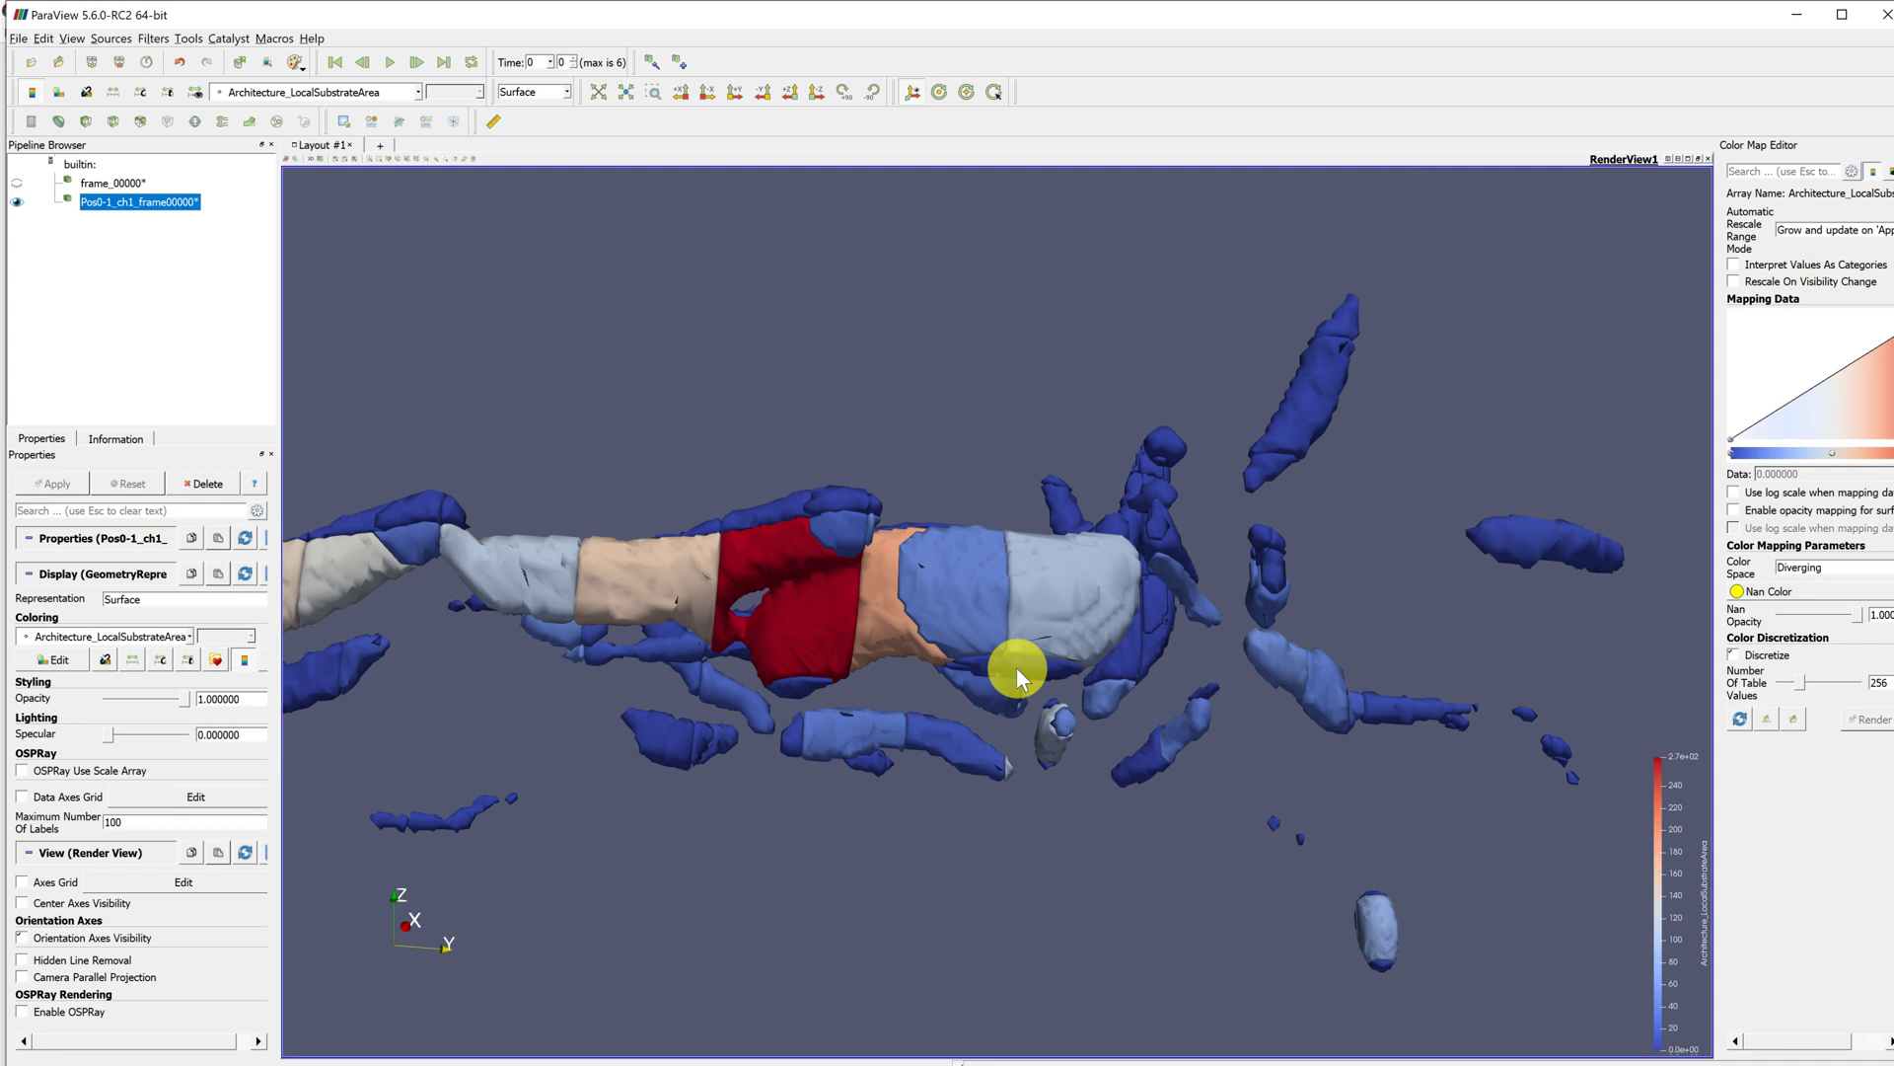
drag(1016, 667, 988, 862)
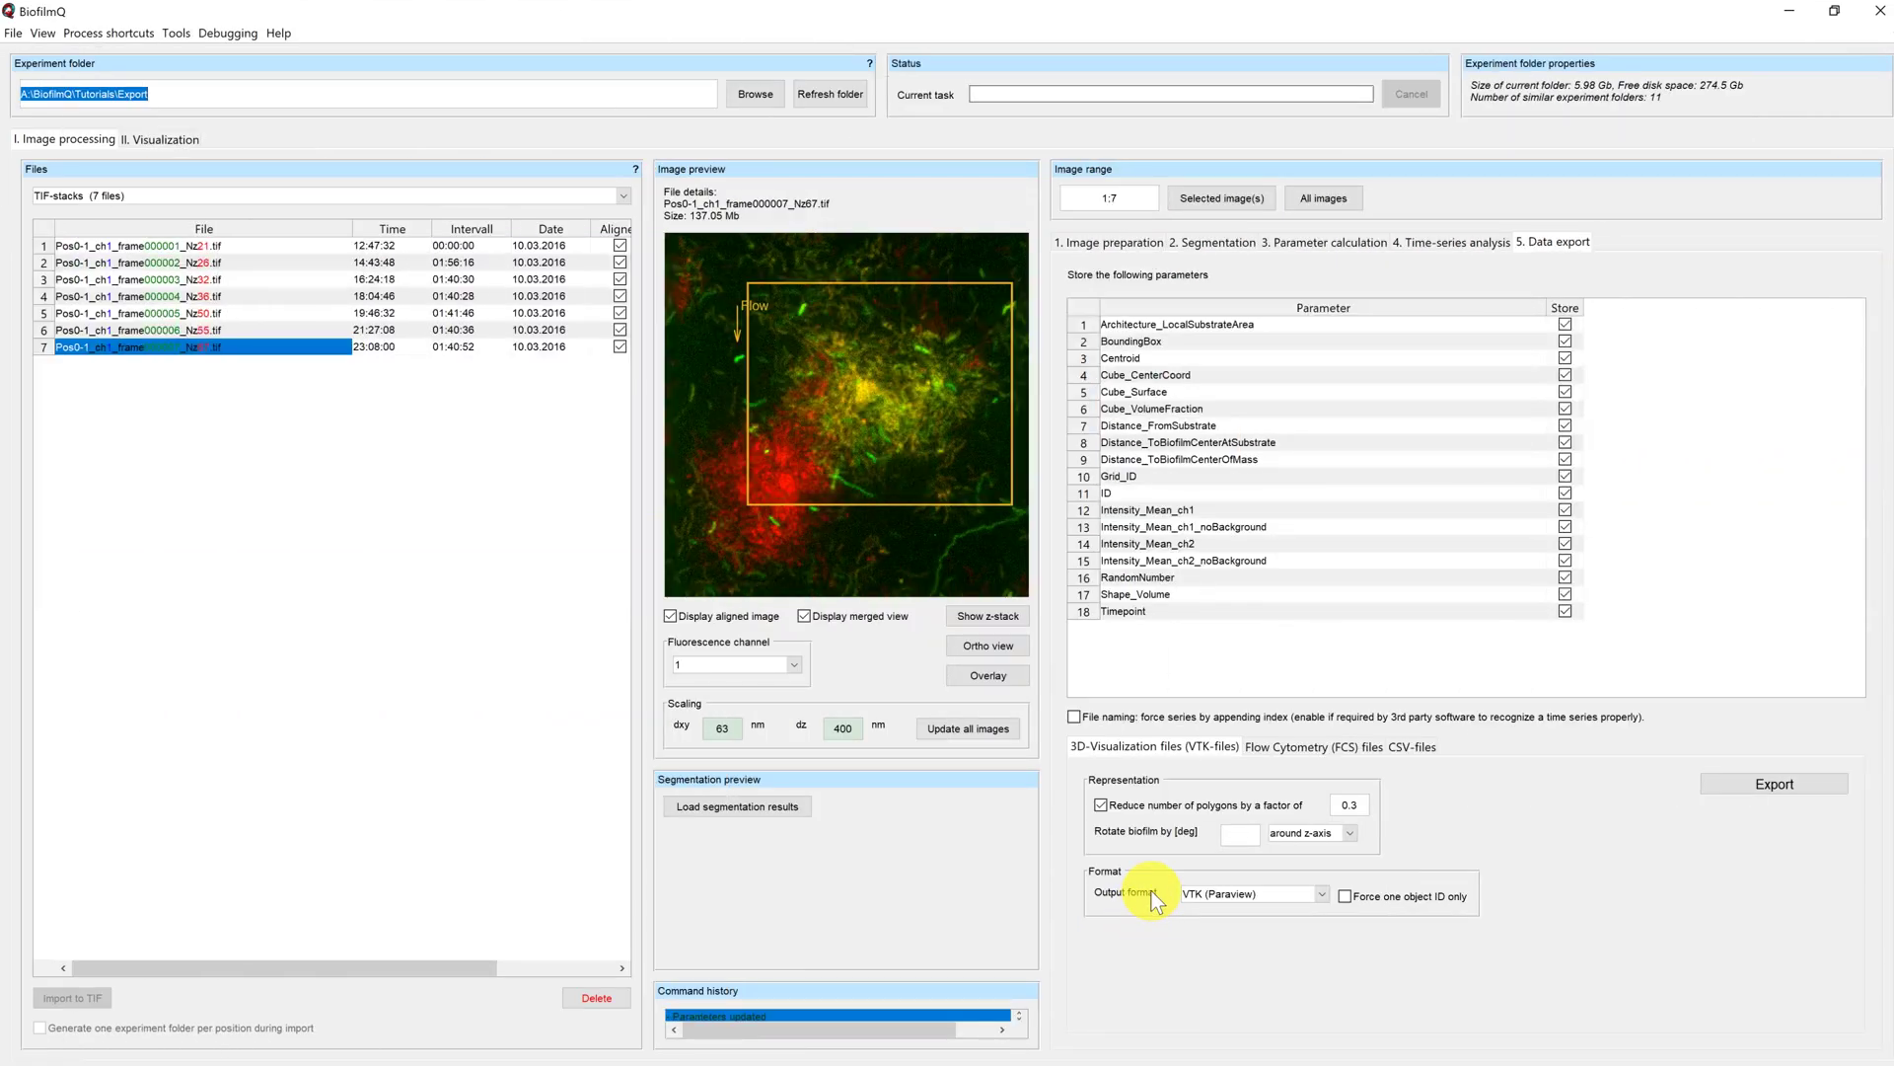
Export the seven frames' object properties using the Flow Cytometry (FCS) files option.
click(1277, 747)
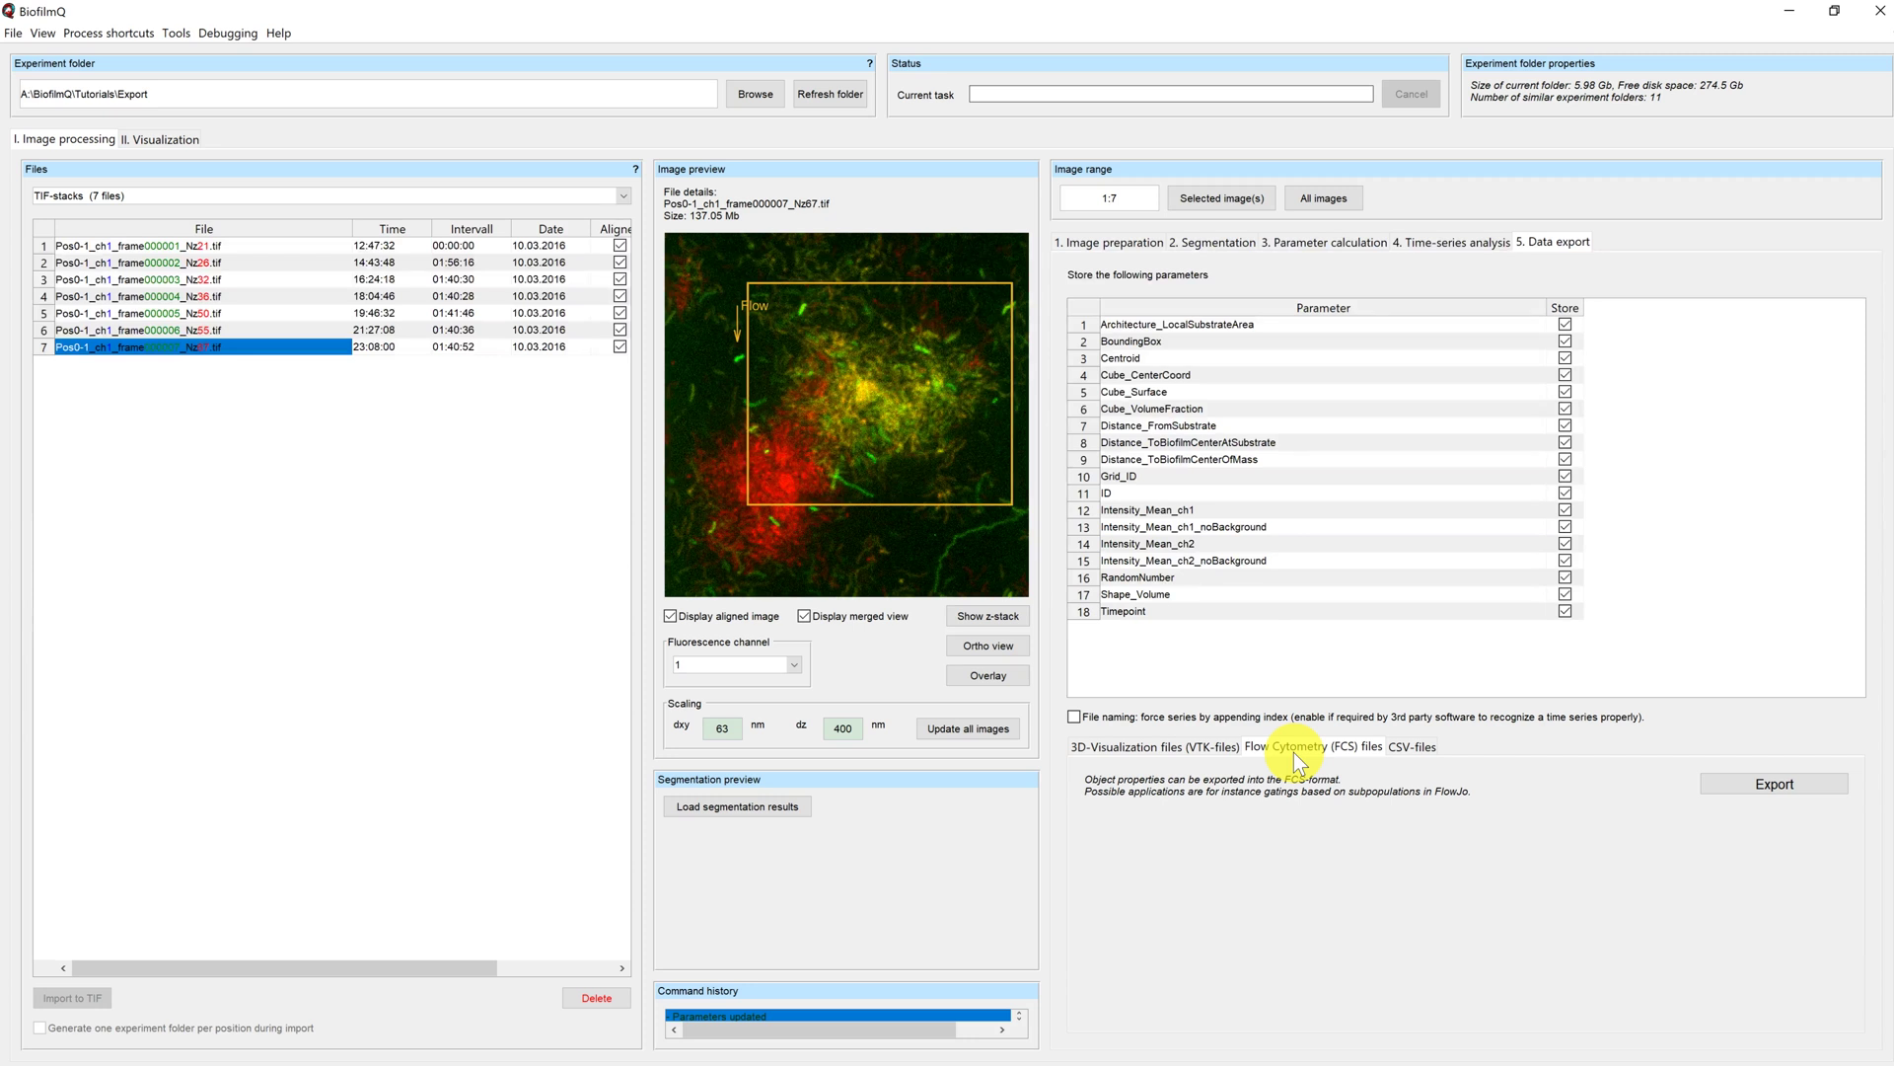
click(1776, 785)
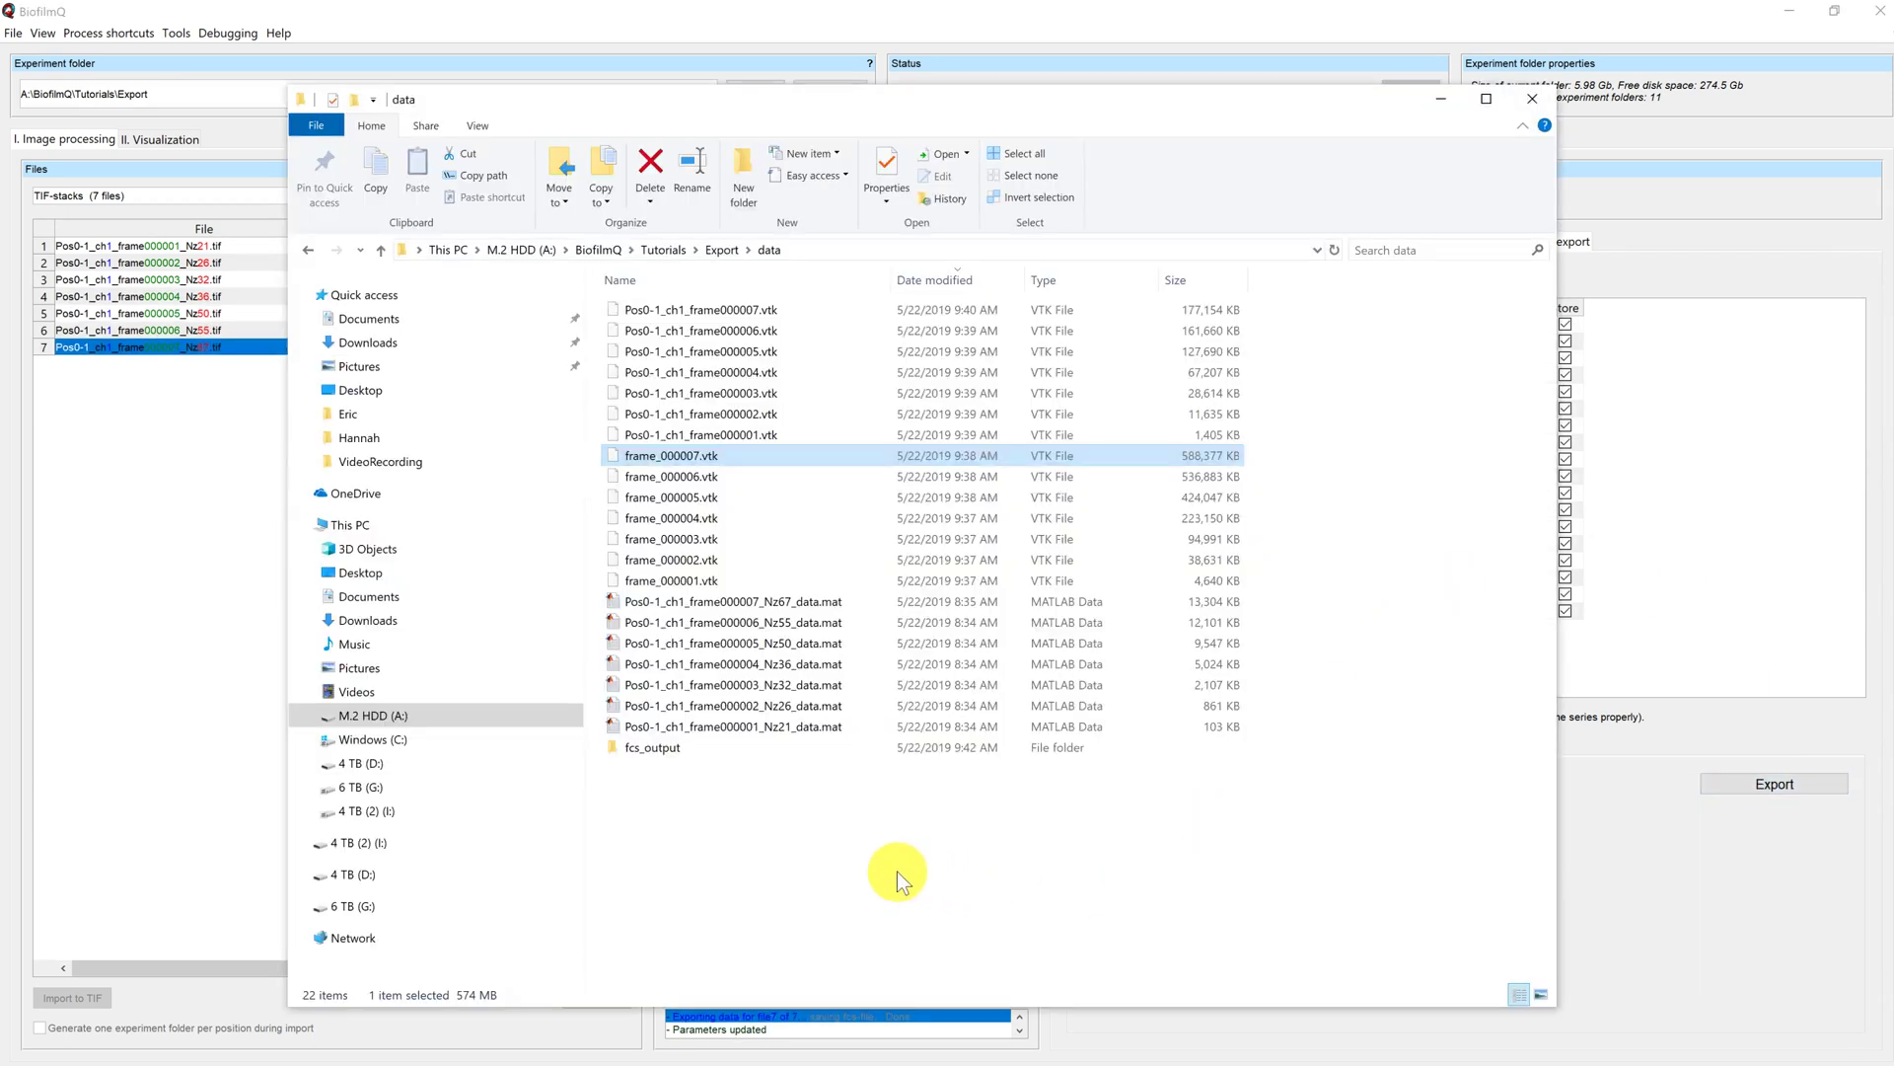
Check the seven Pos0-1_ch1_frame .fcs files inside fcs_output, then close the folder window.
double_click(651, 748)
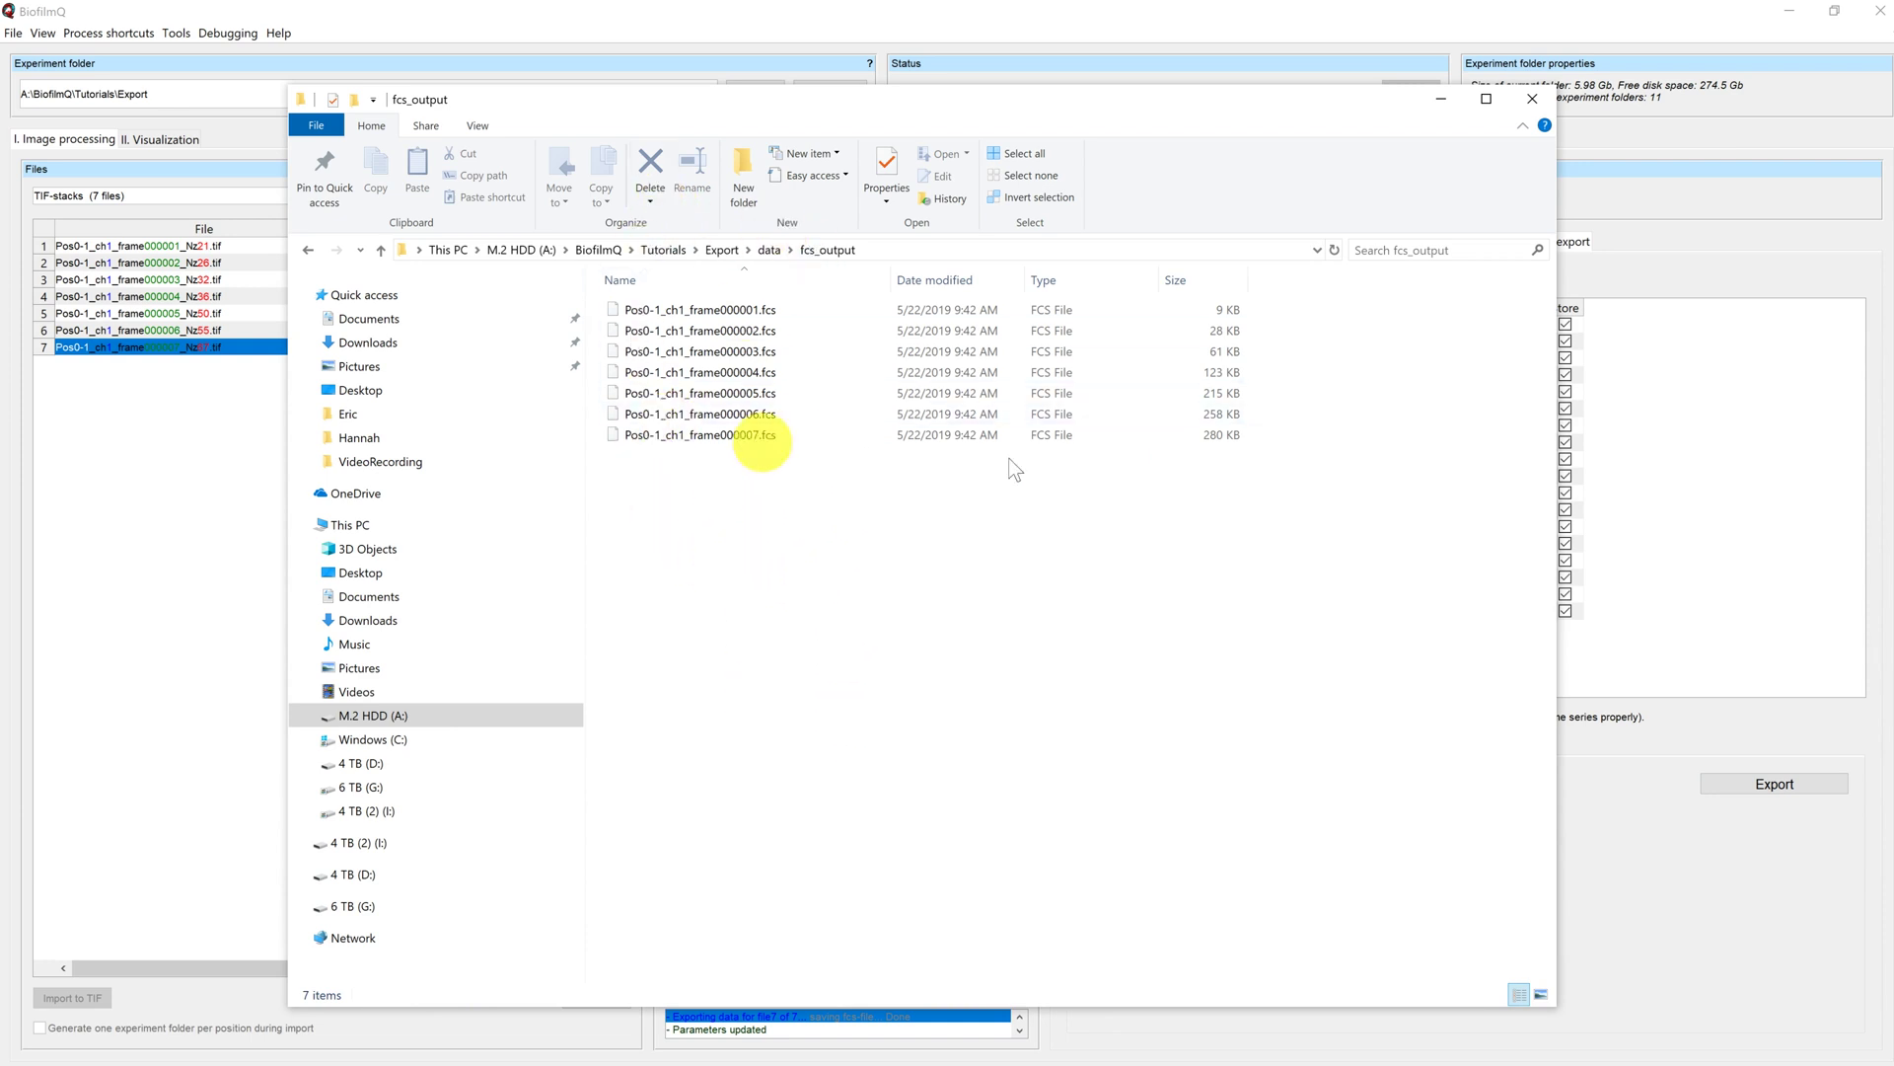
click(1534, 98)
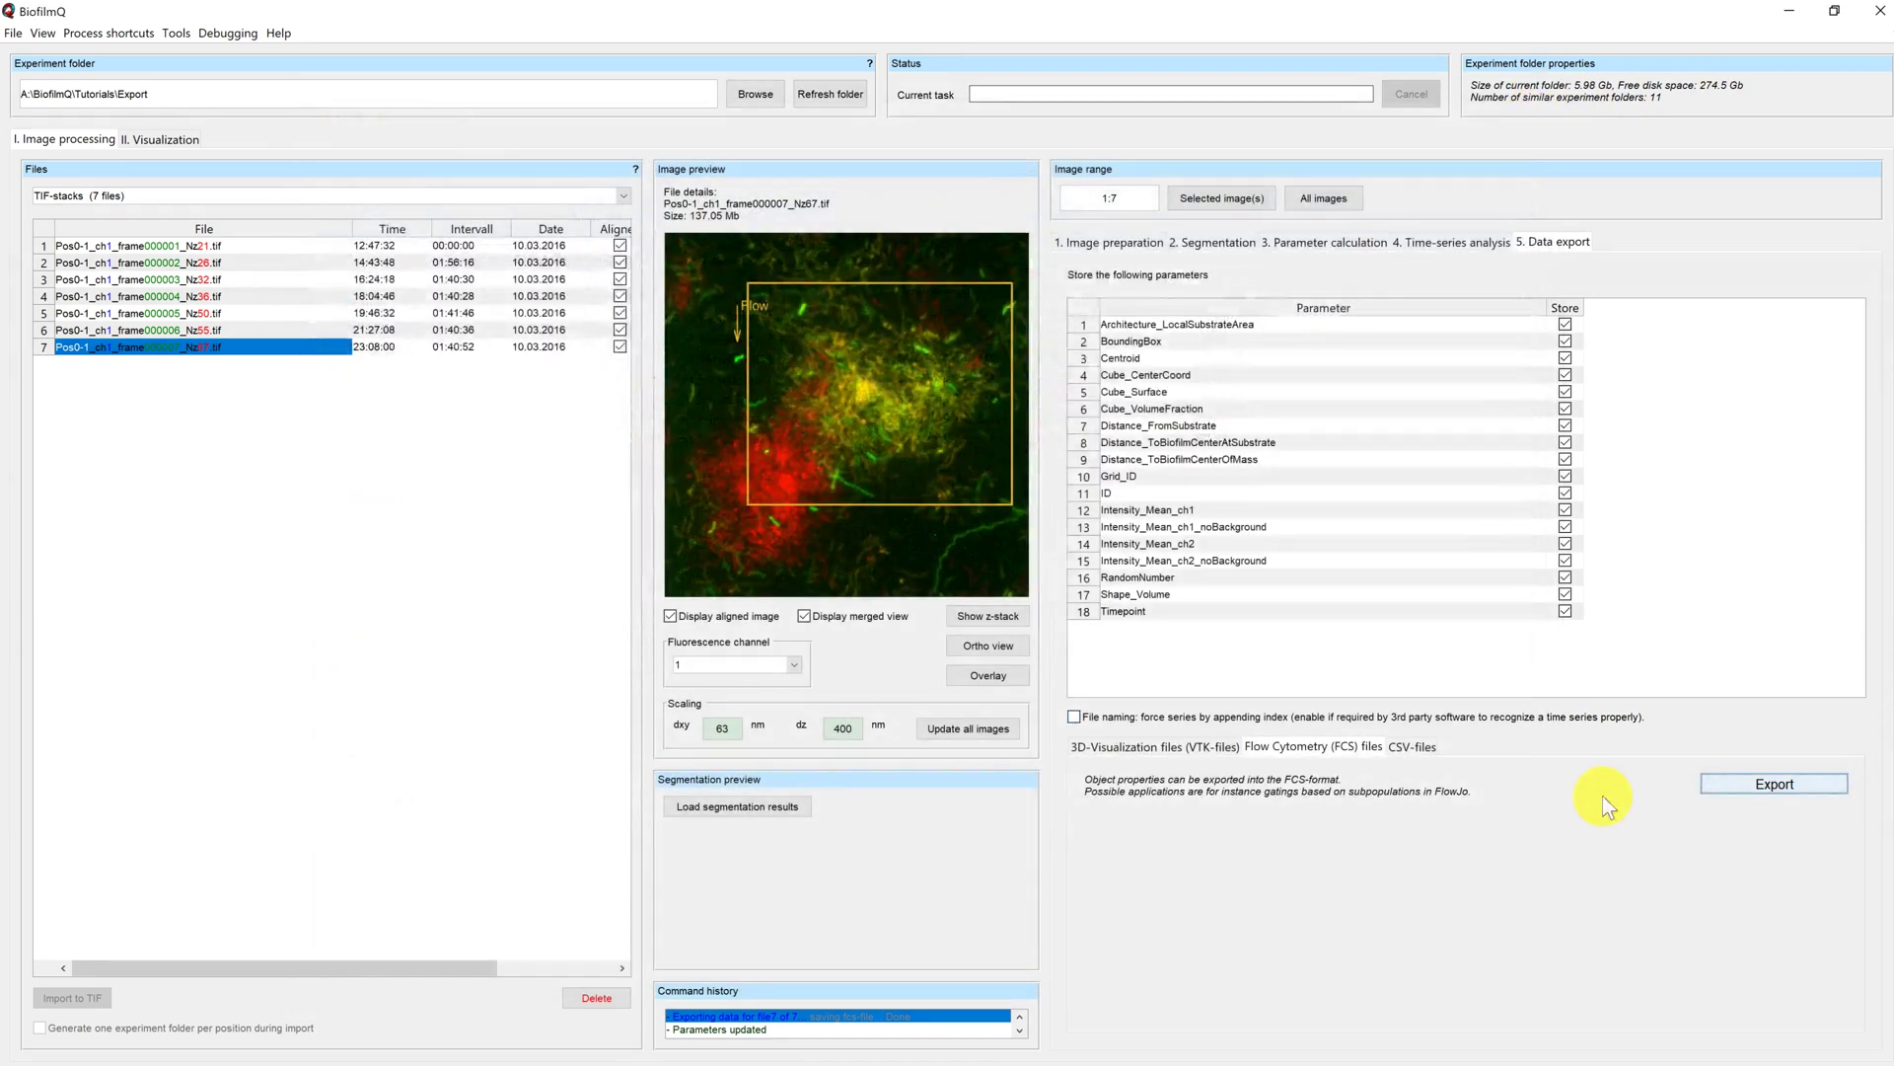
Export the object properties using the CSV-files export option.
click(1415, 748)
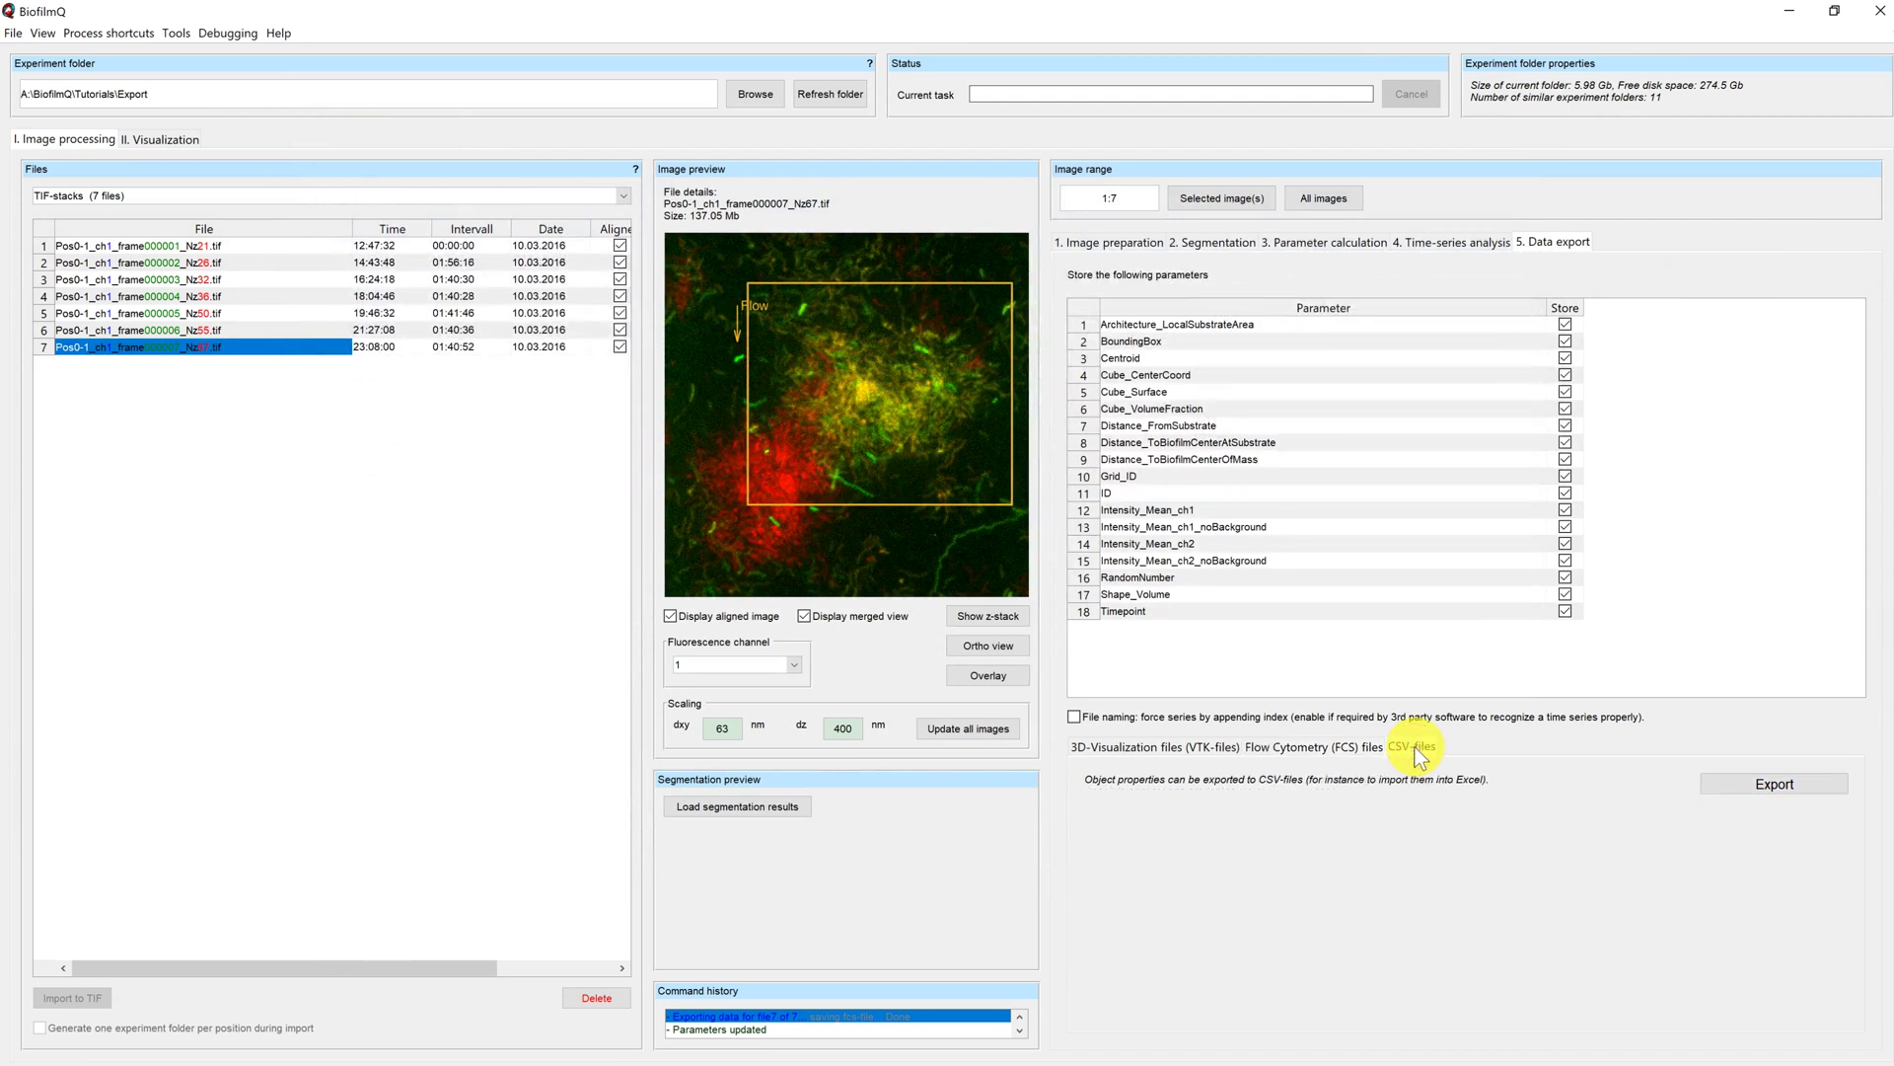
click(1803, 783)
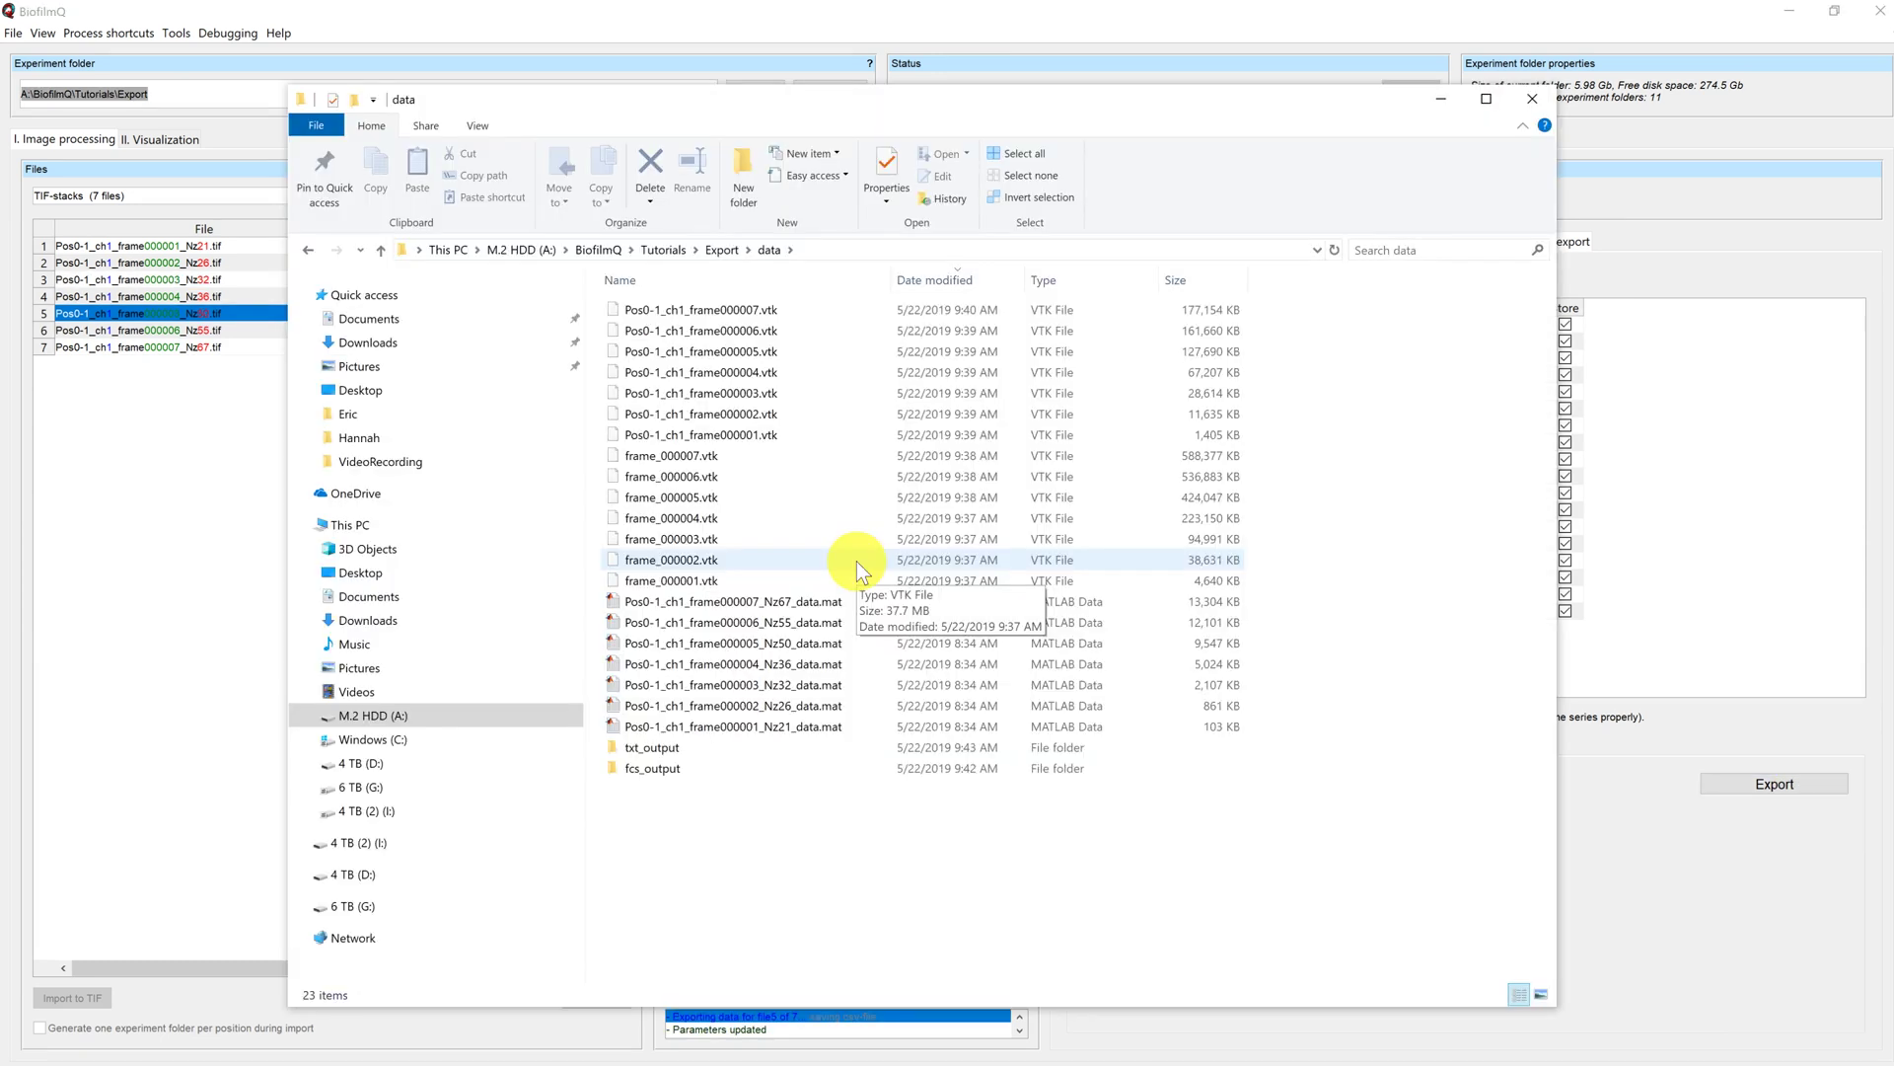
In txt_output, look over the frame 1 CSV files and open Pos0-1_ch1_frame000001.csv in Excel.
double_click(673, 748)
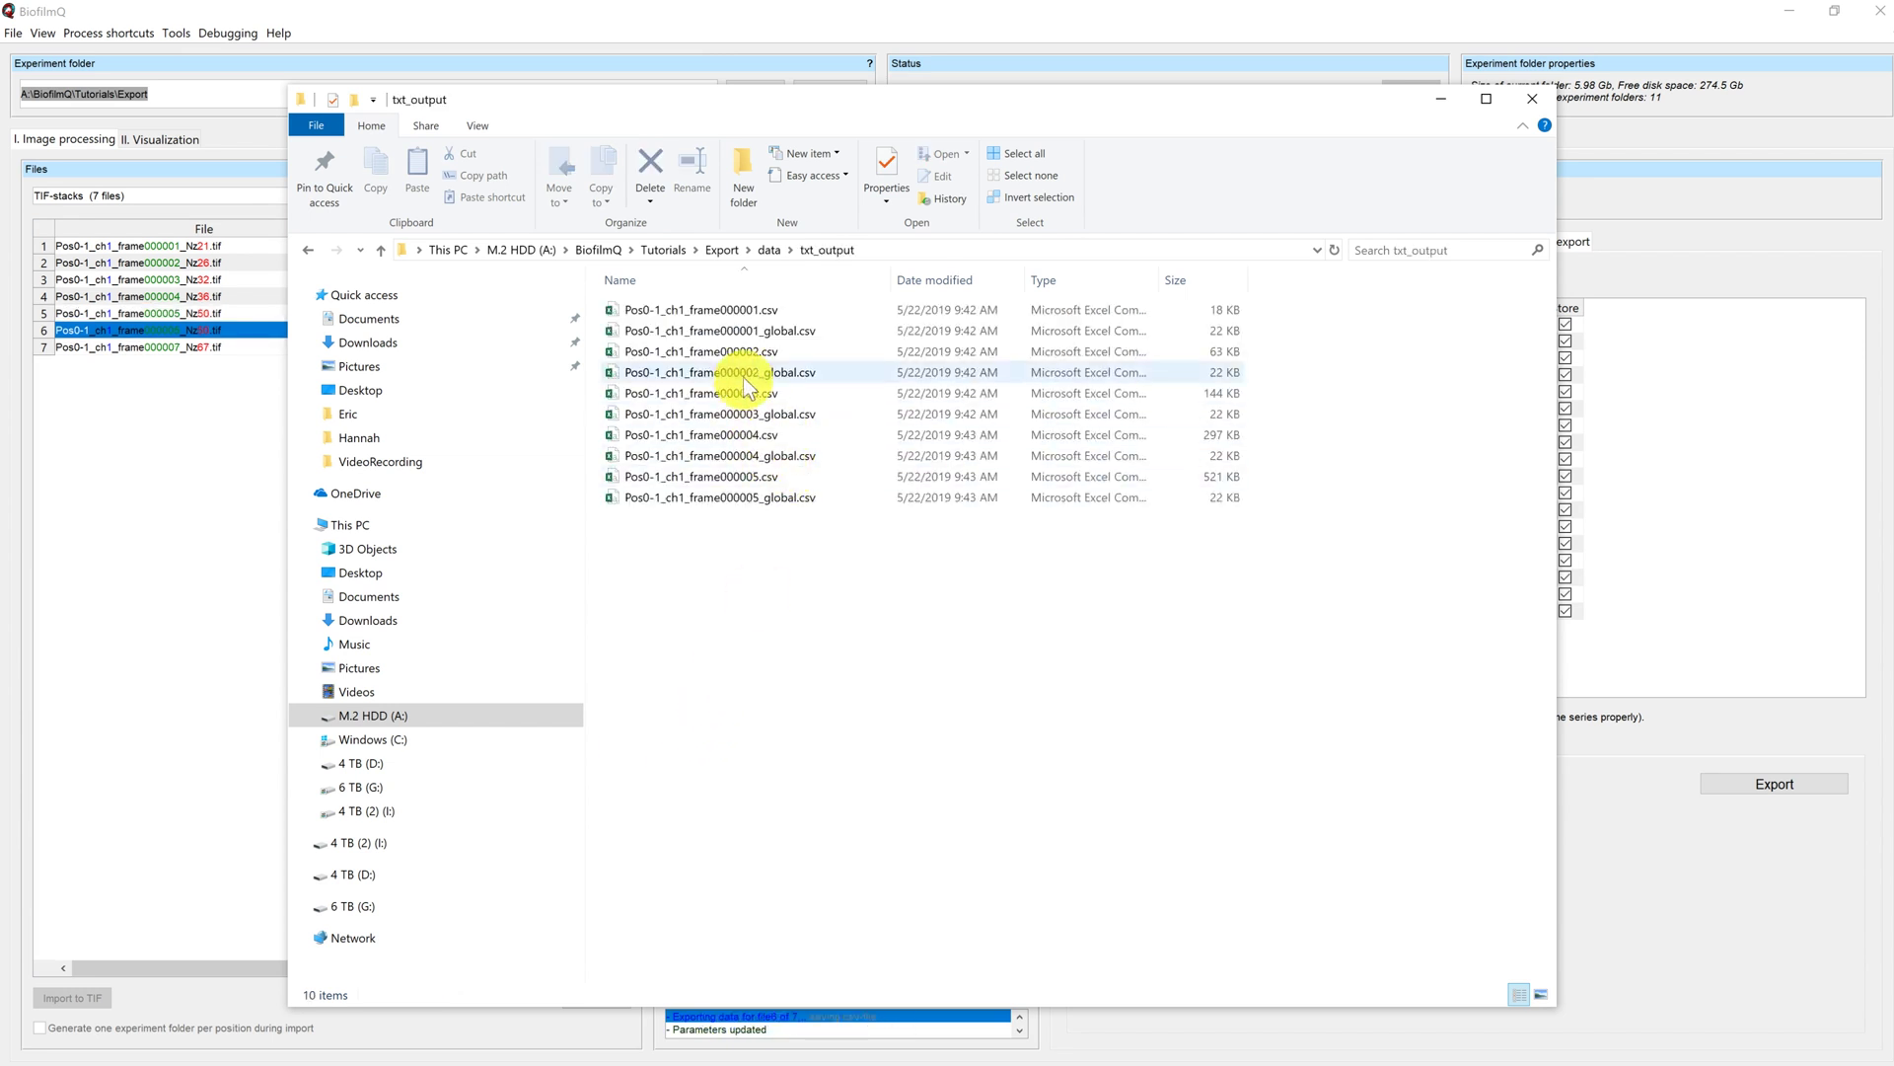
click(769, 312)
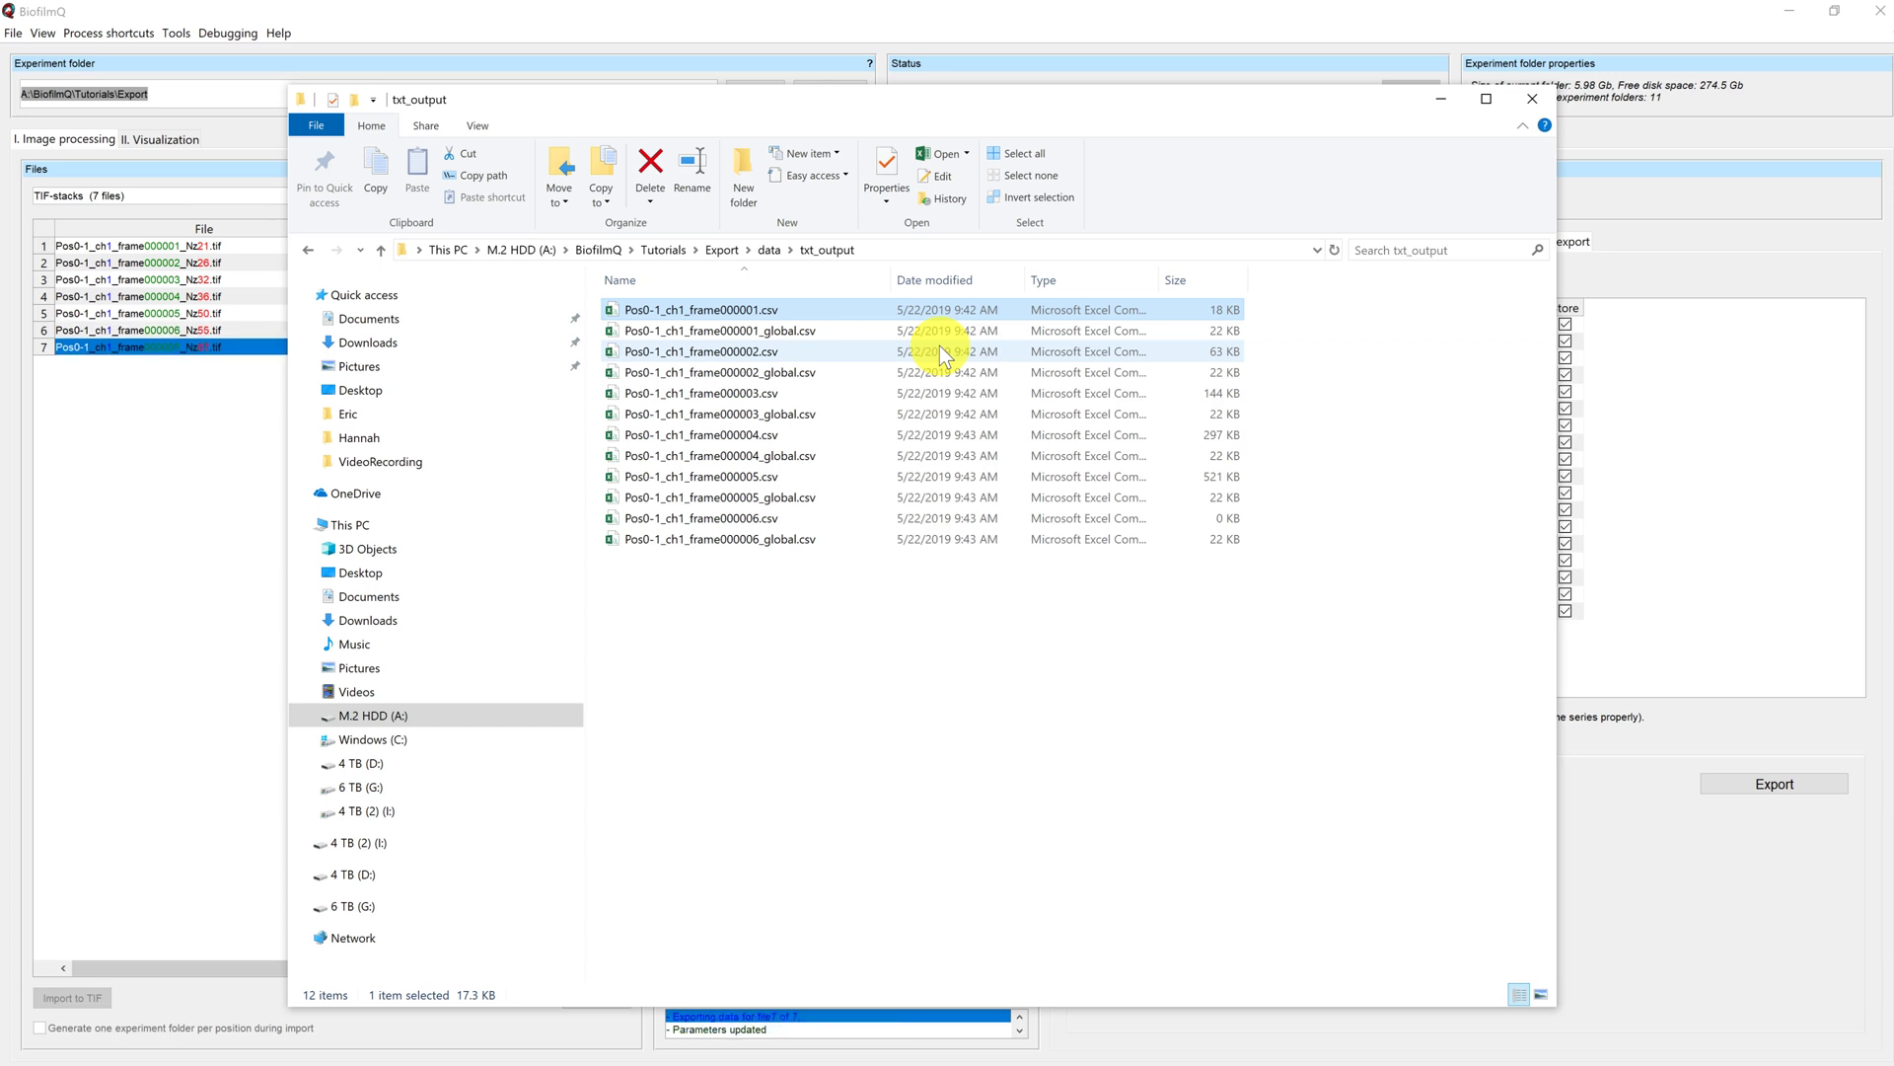
click(818, 332)
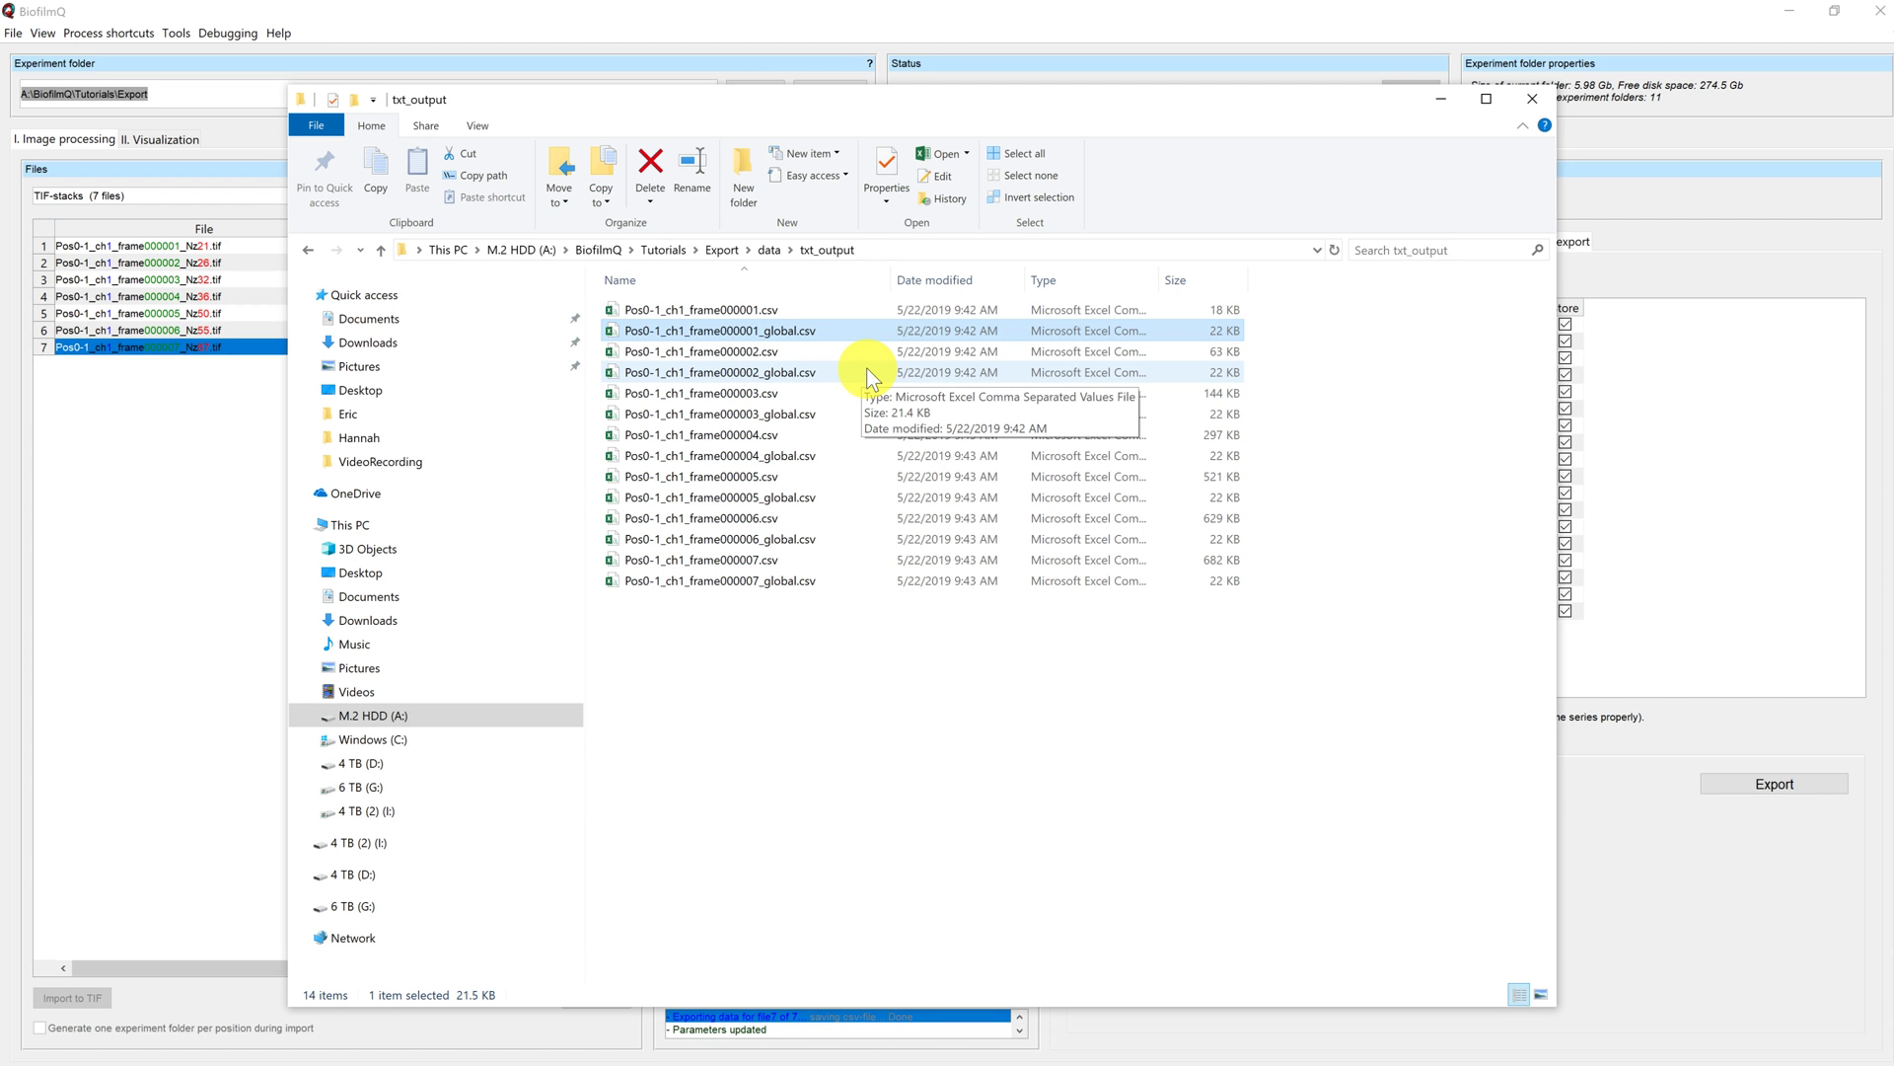
click(776, 310)
double_click(775, 310)
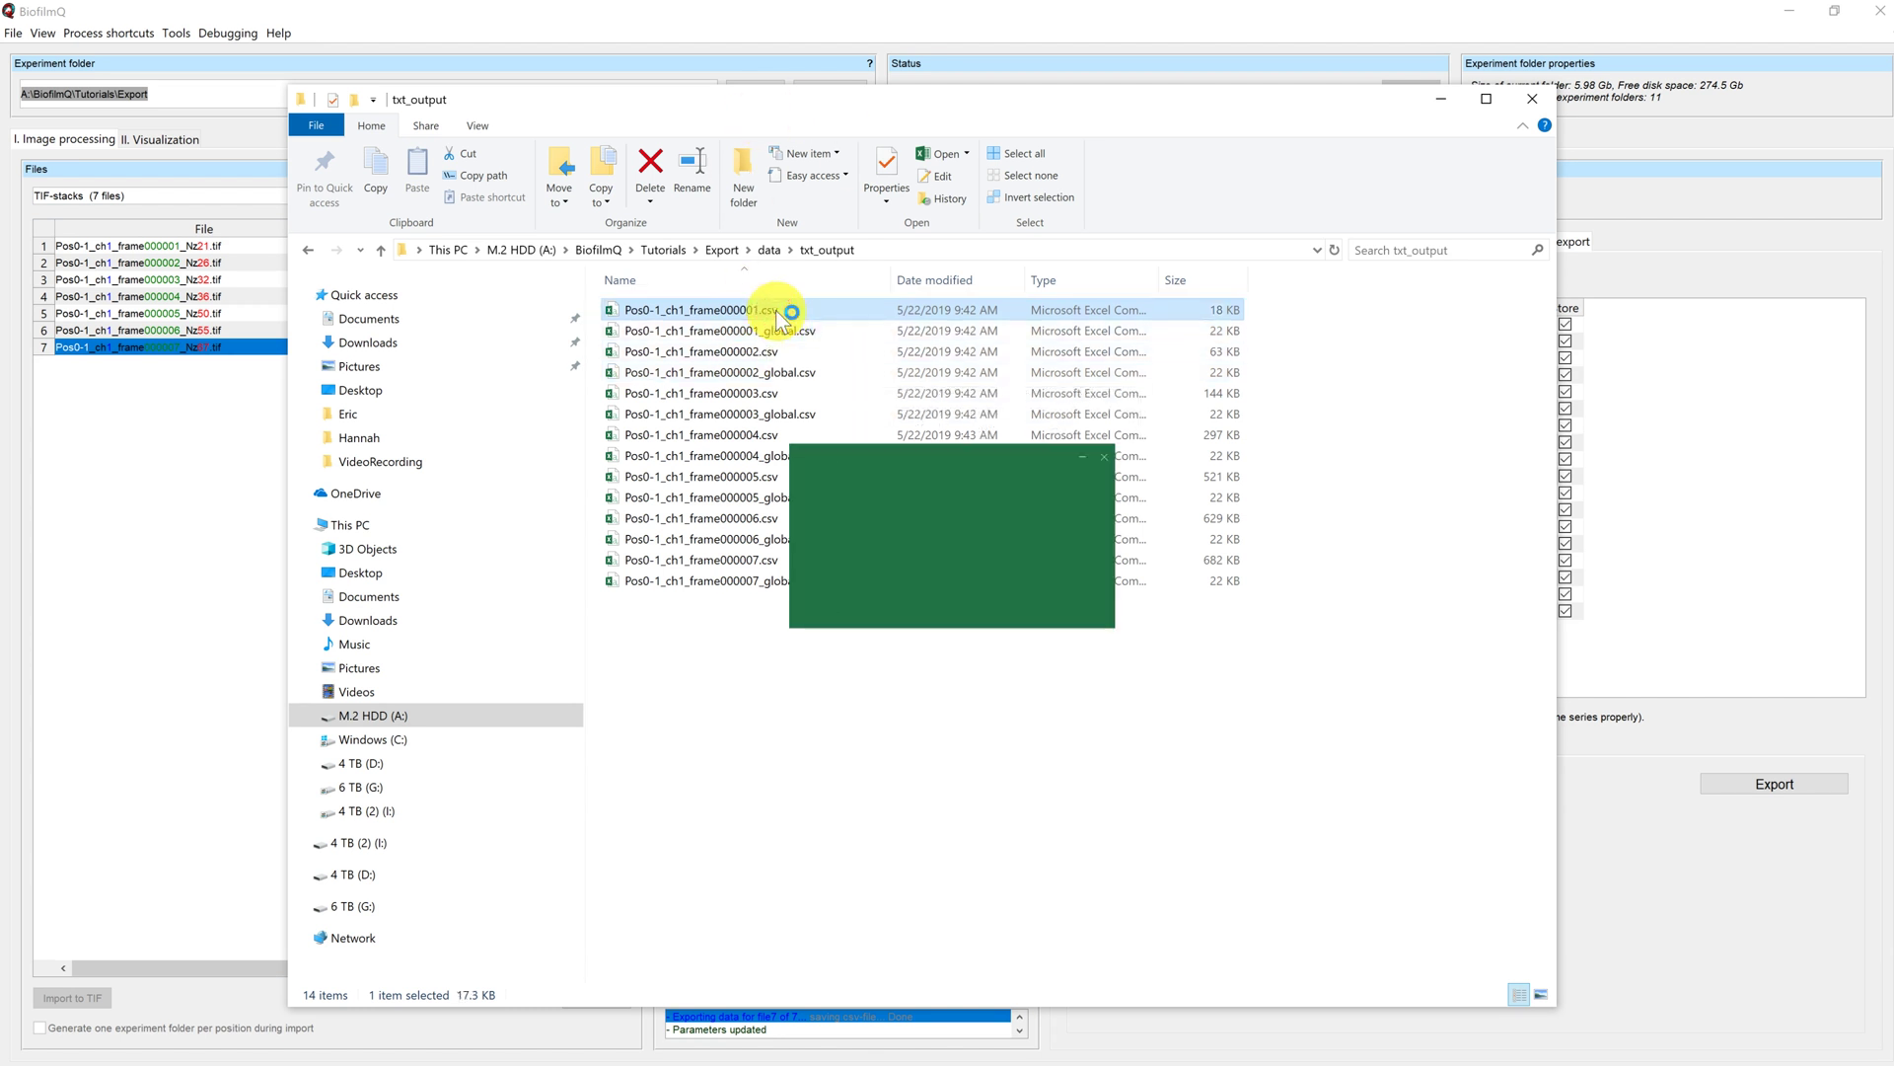
Inspect the object values in rows 3–6, close Excel, and select the frame 1 global CSV file.
scroll(775, 316, down, 10)
scroll(769, 351, up, 10)
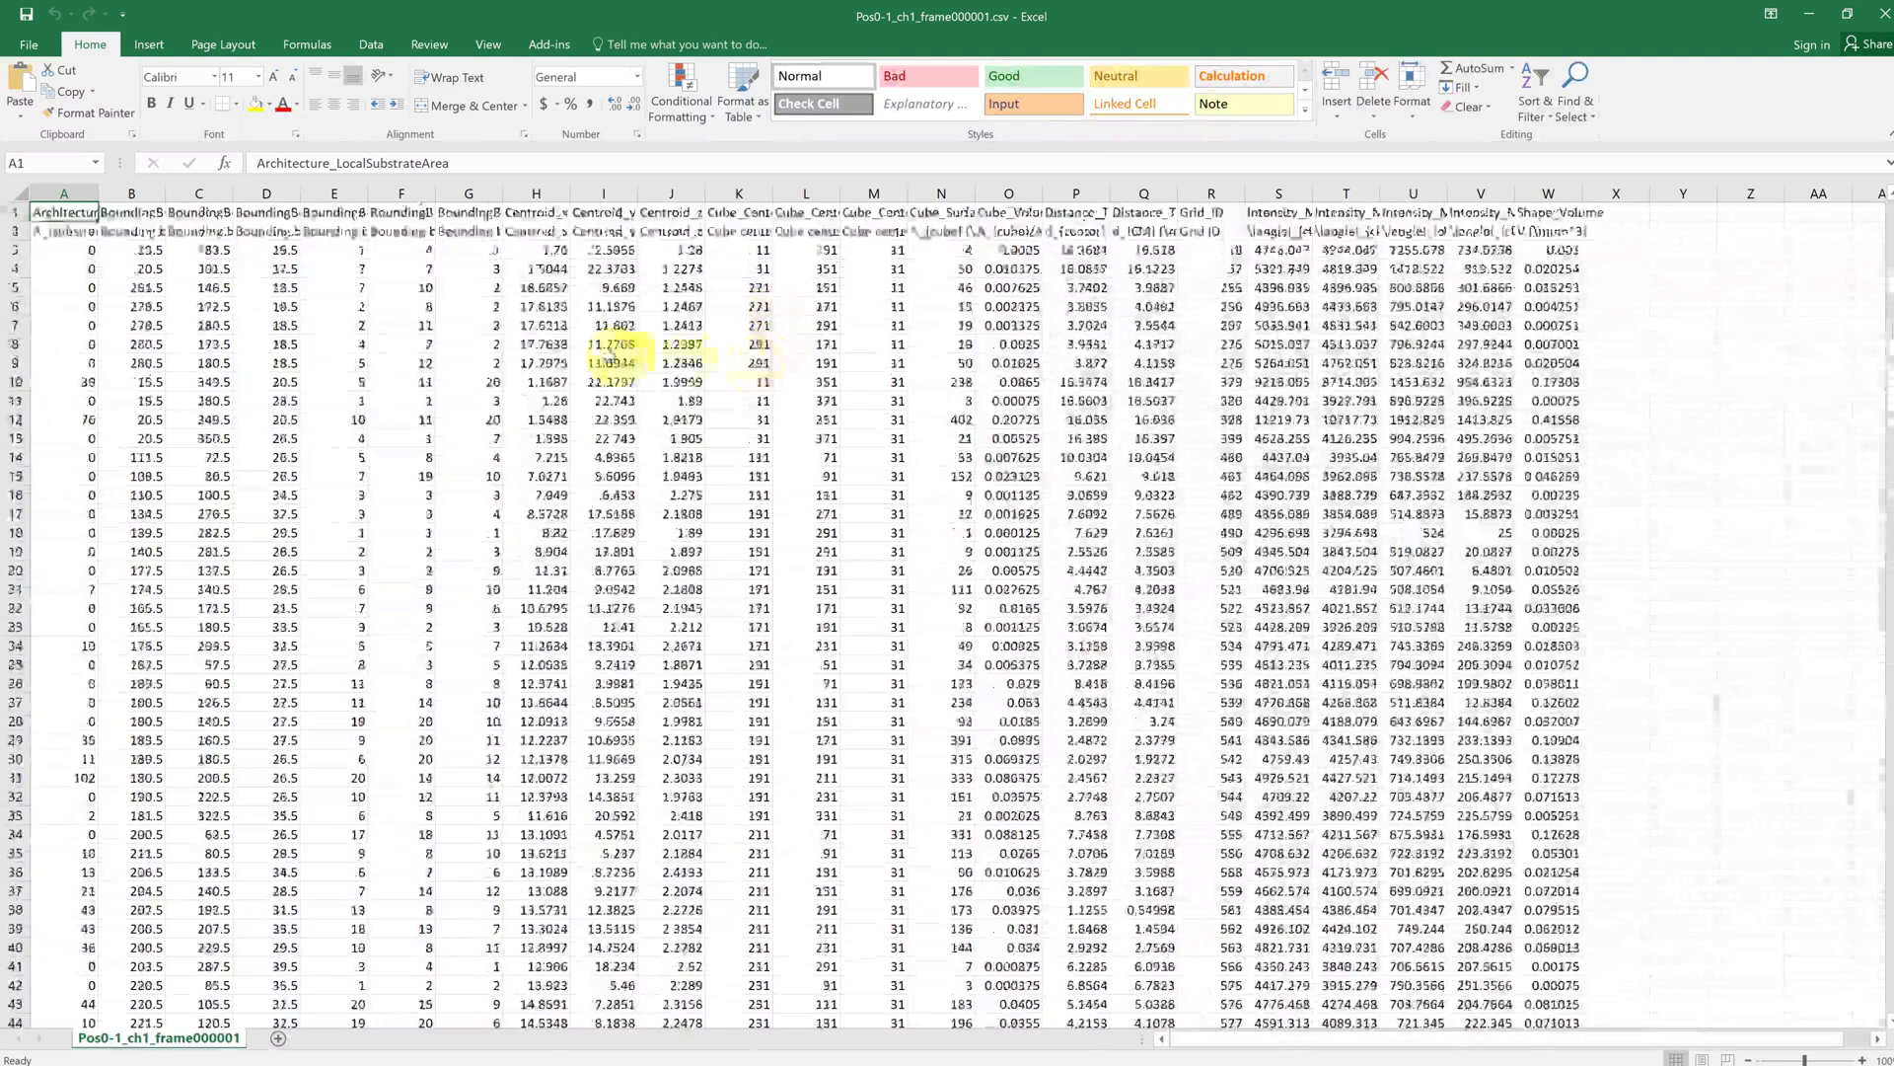
click(16, 250)
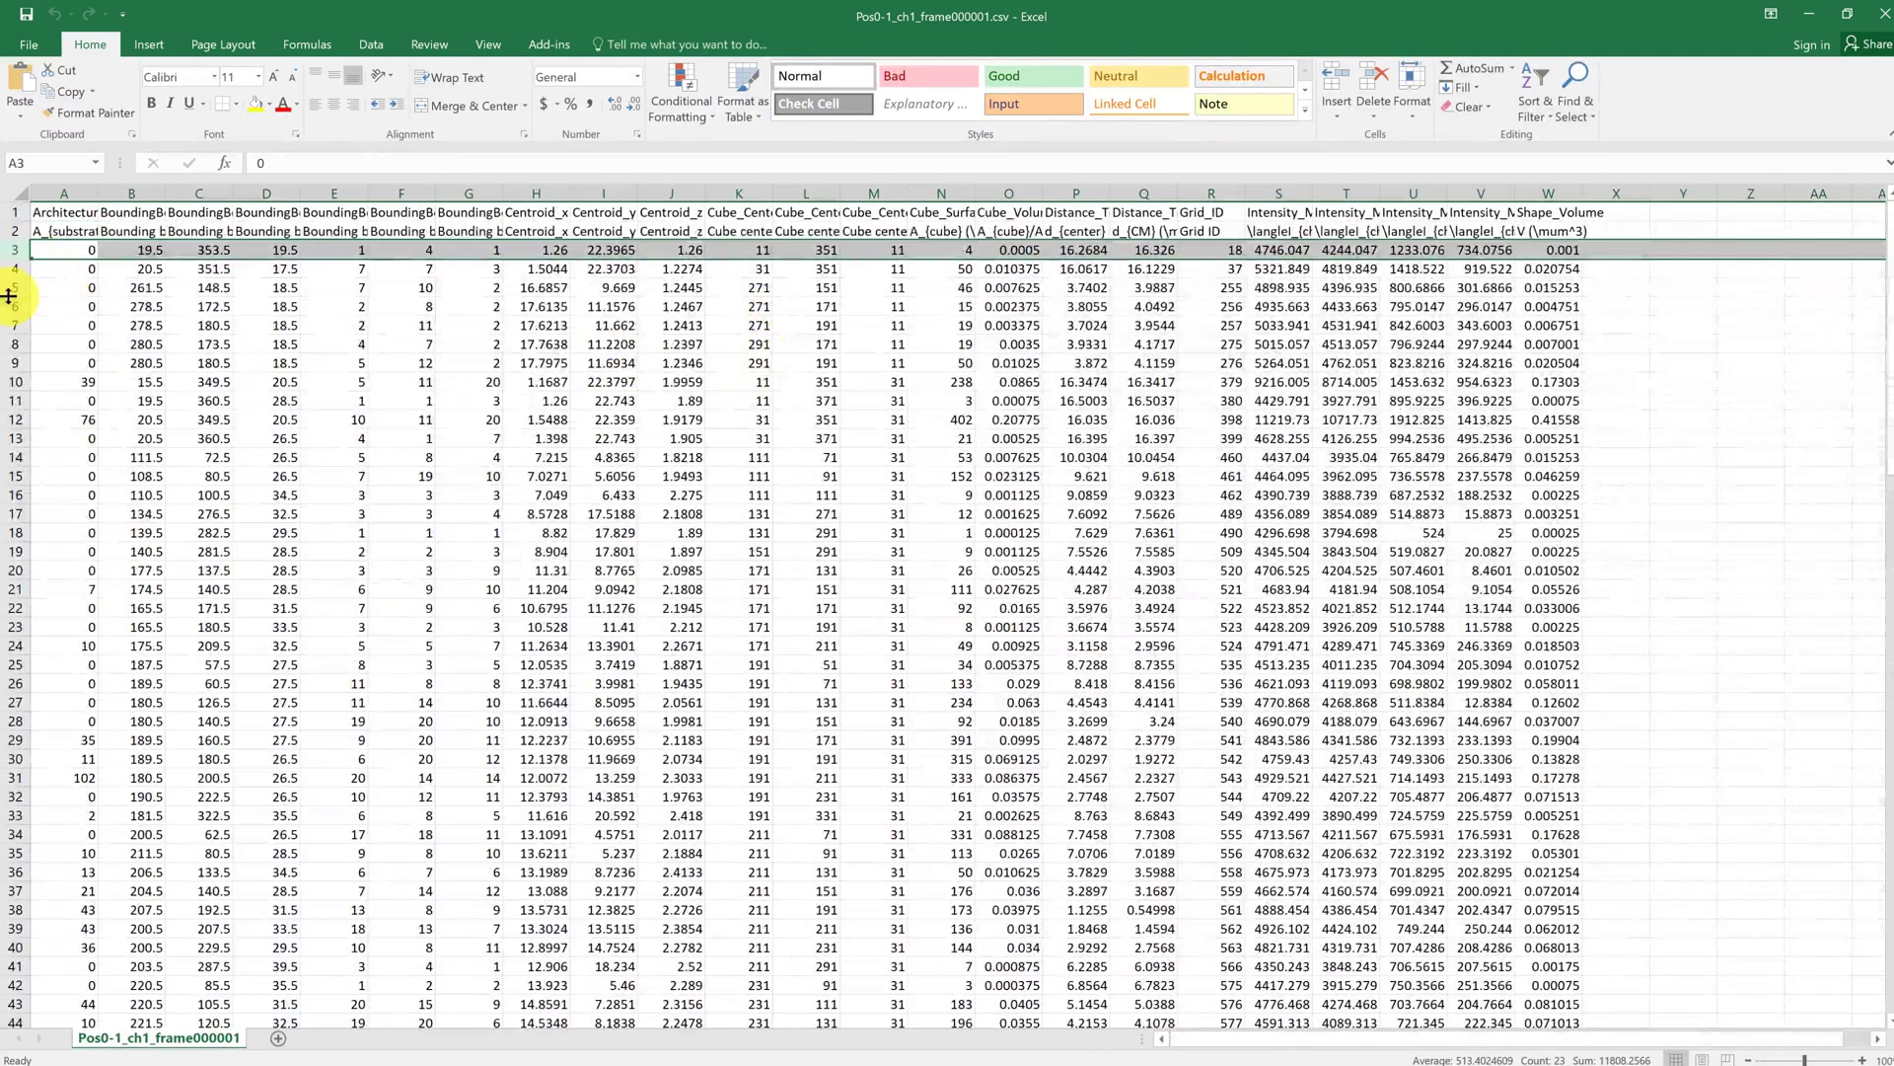
click(15, 268)
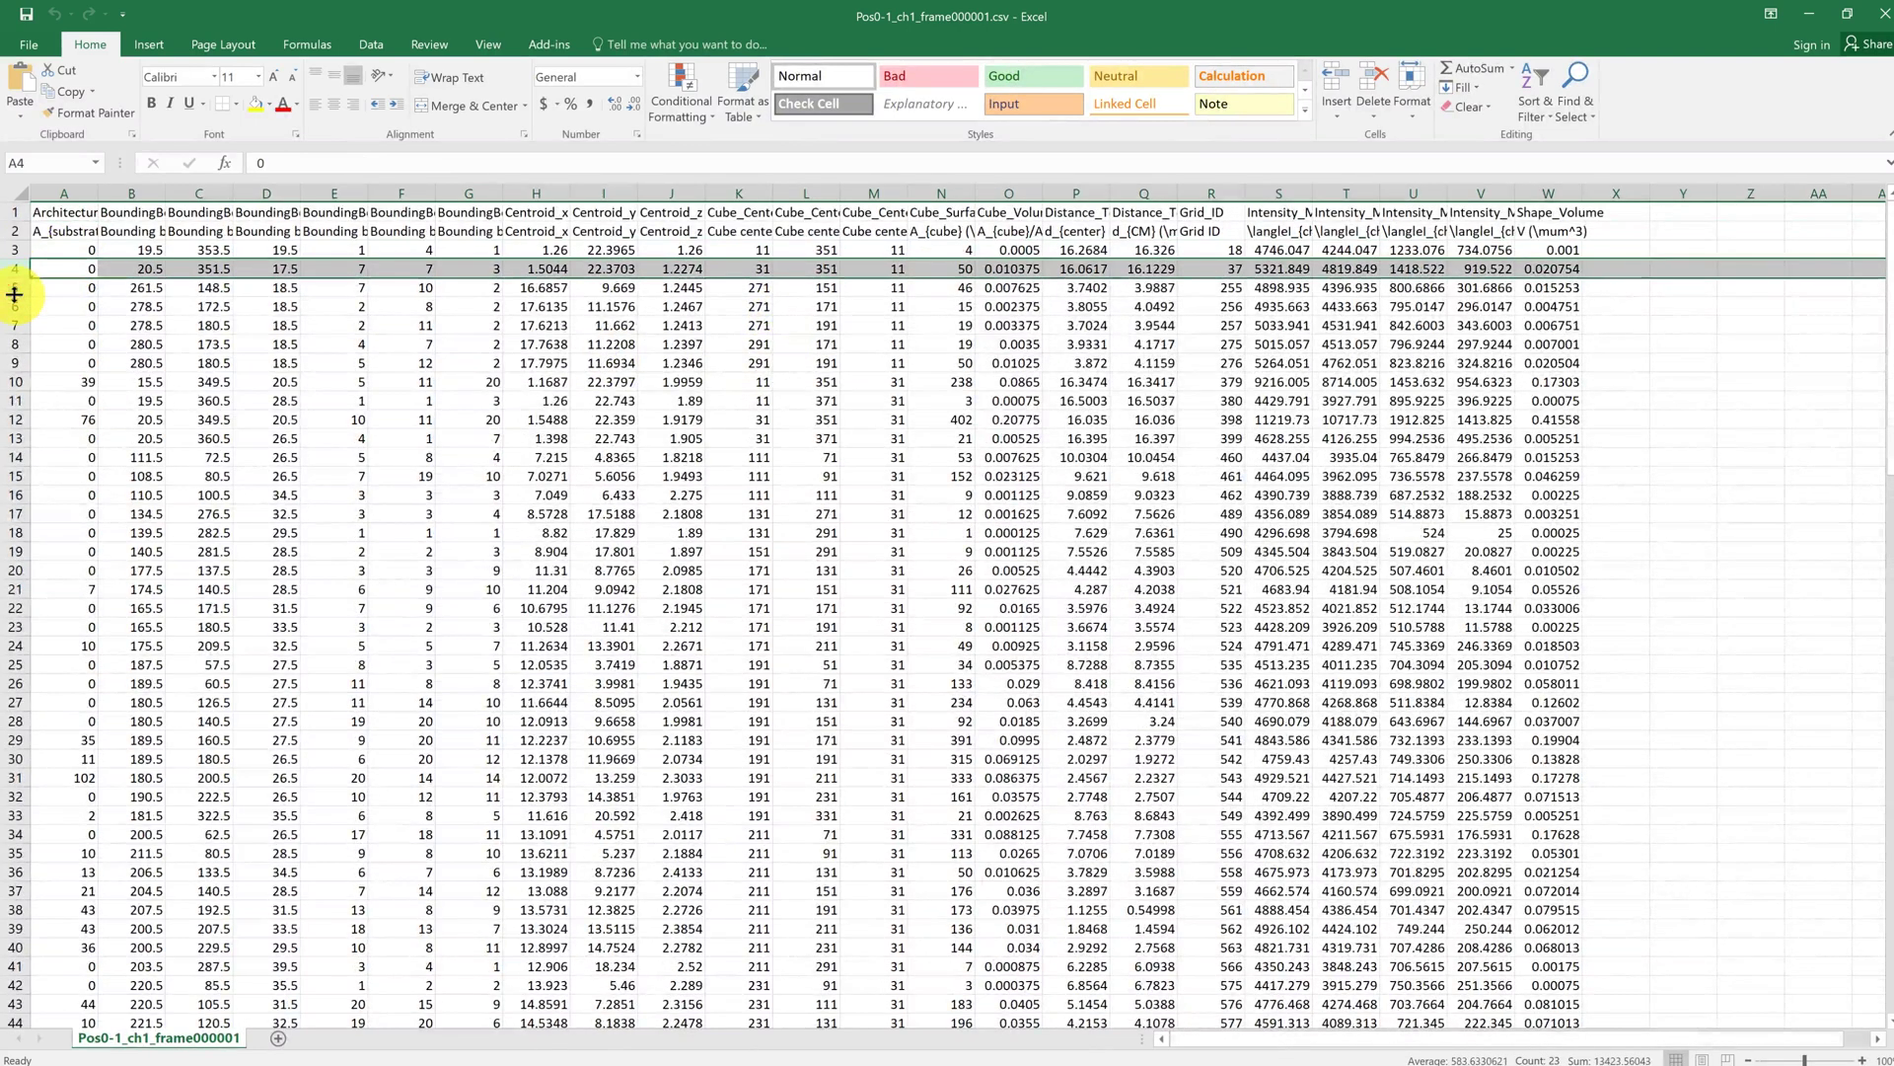
click(15, 287)
click(15, 306)
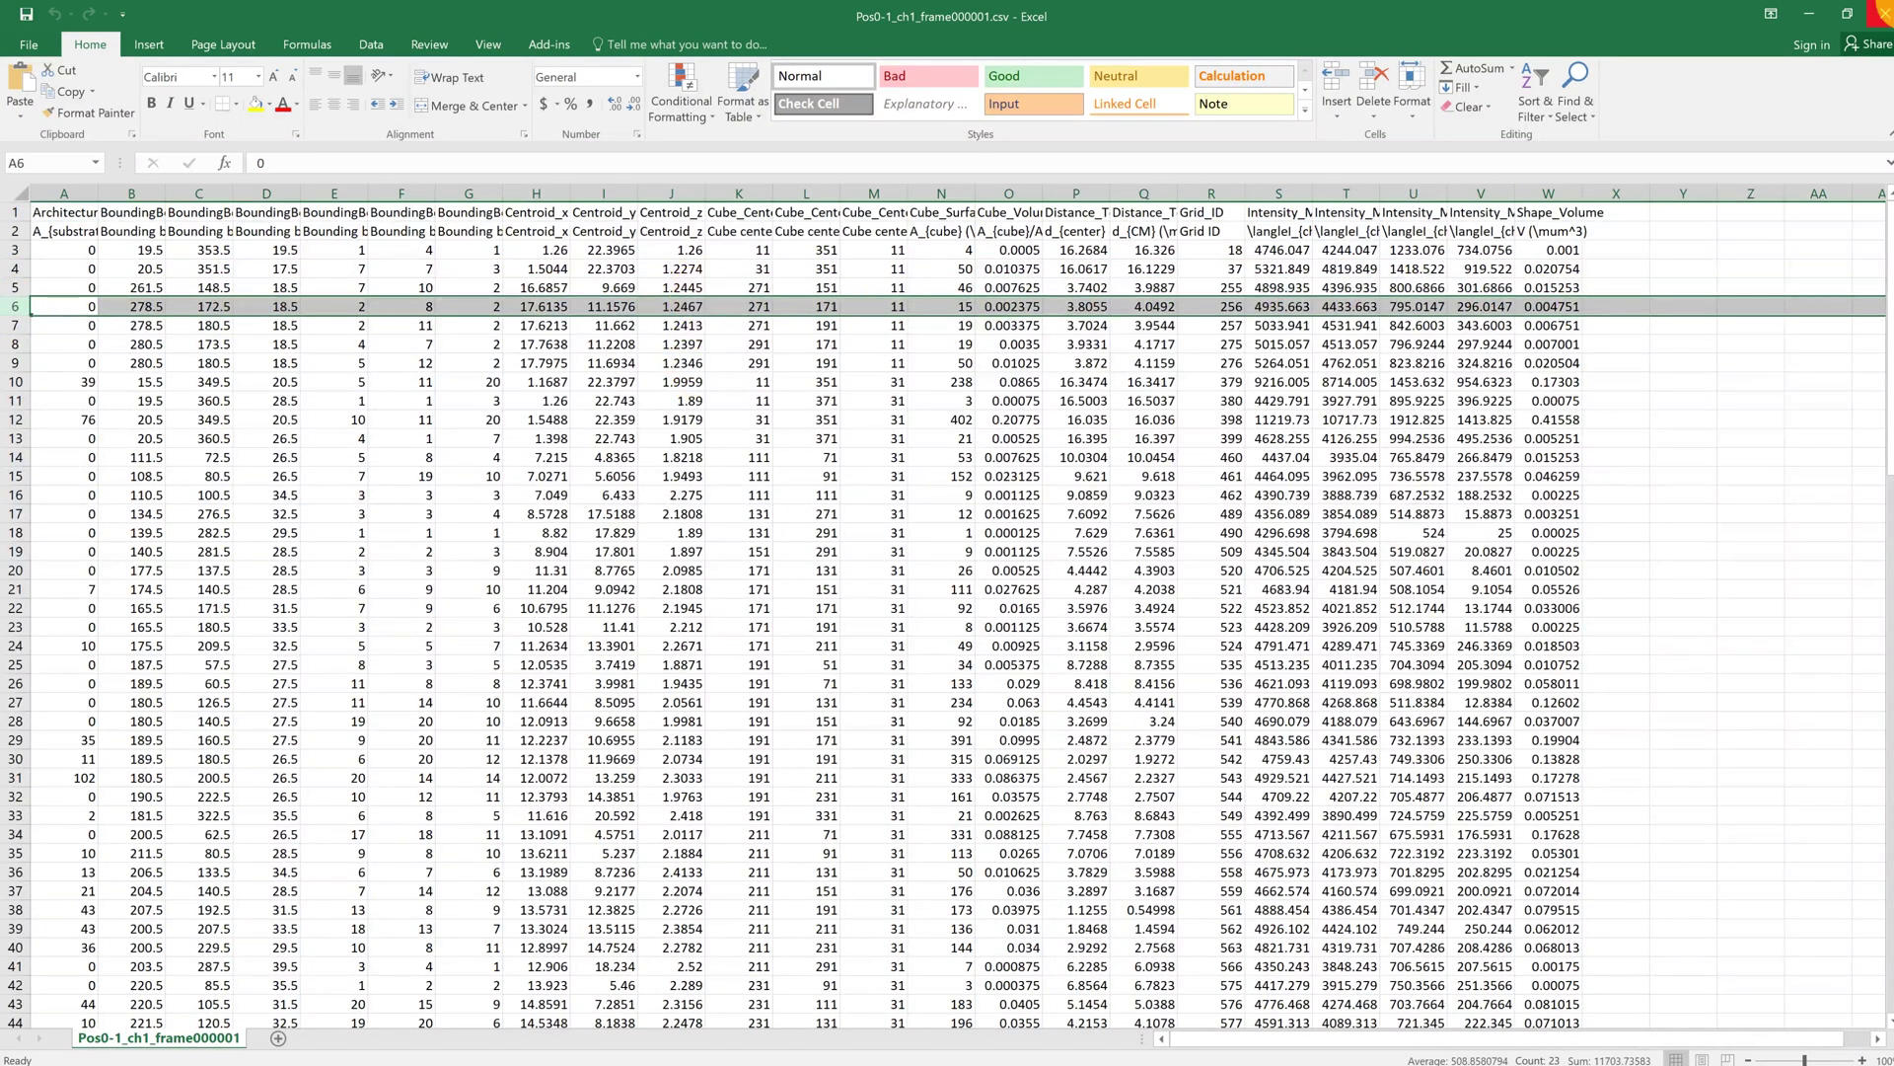
click(1880, 14)
click(801, 332)
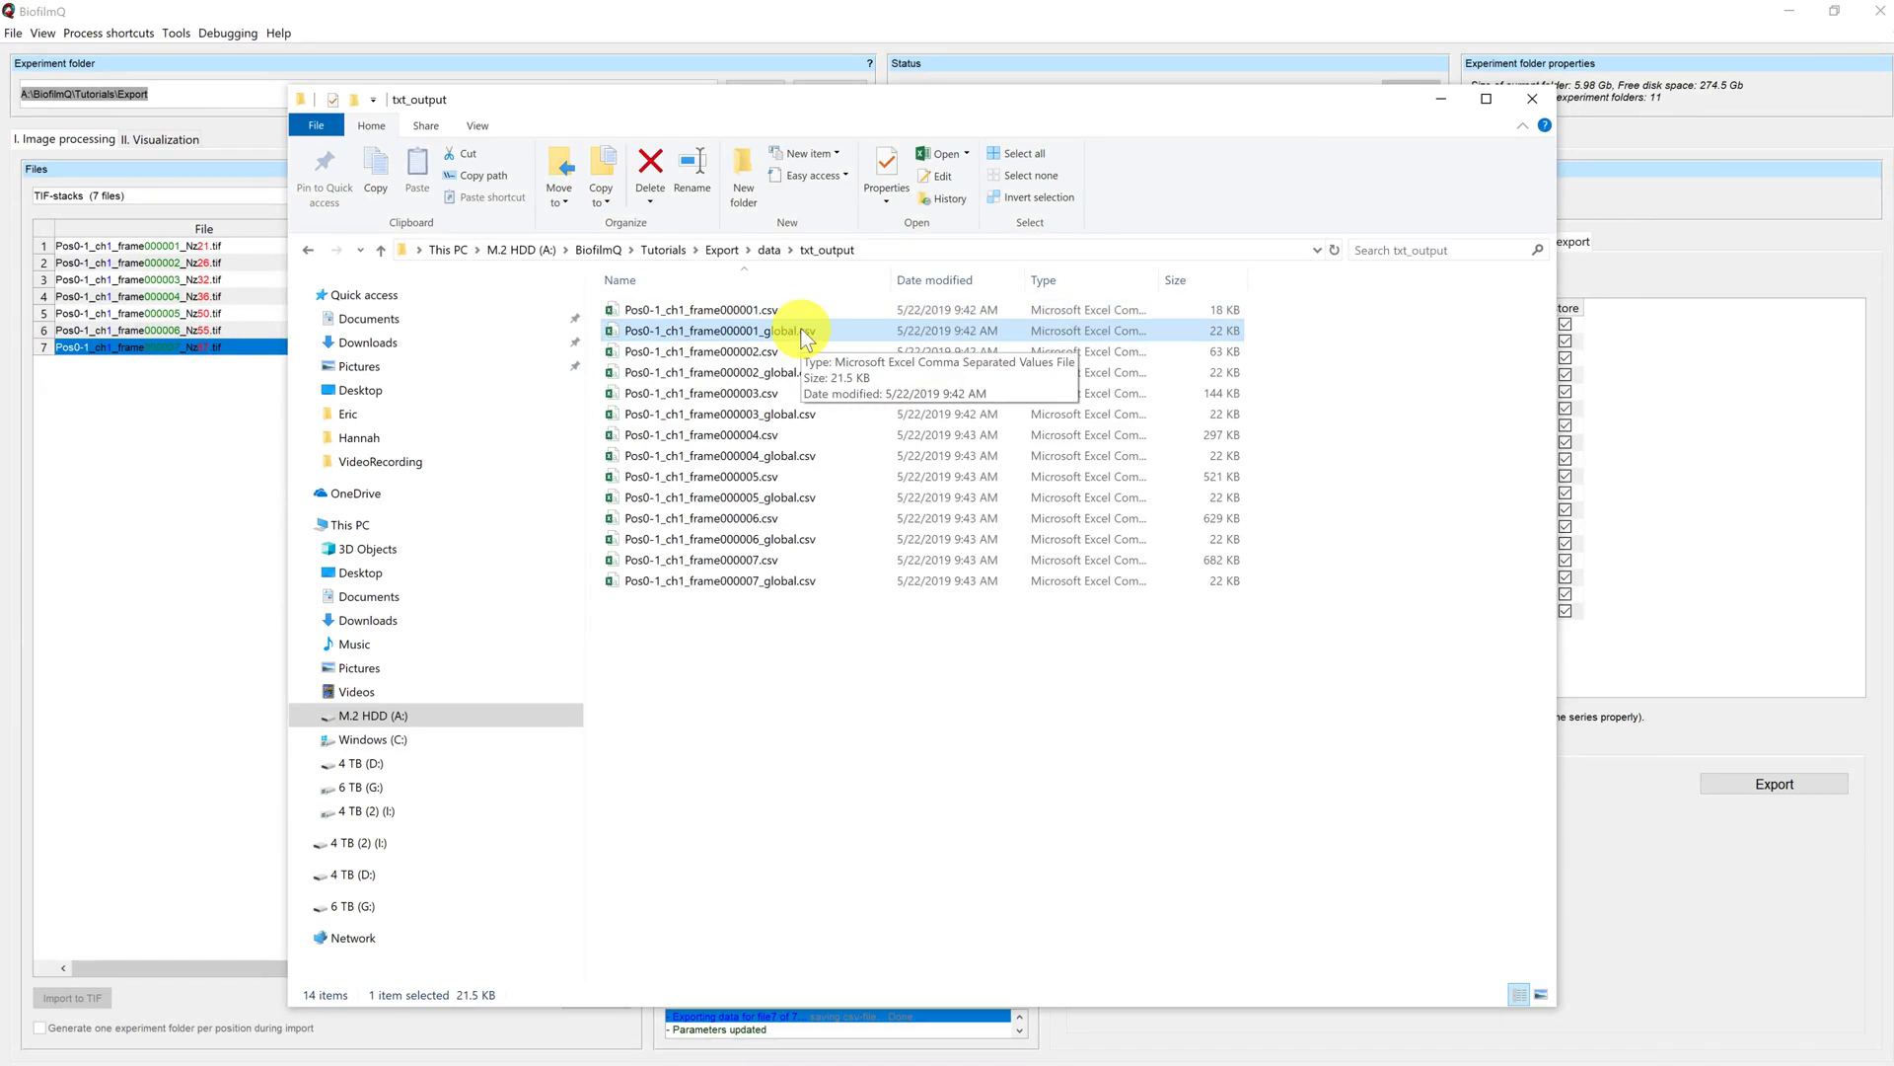
double_click(801, 331)
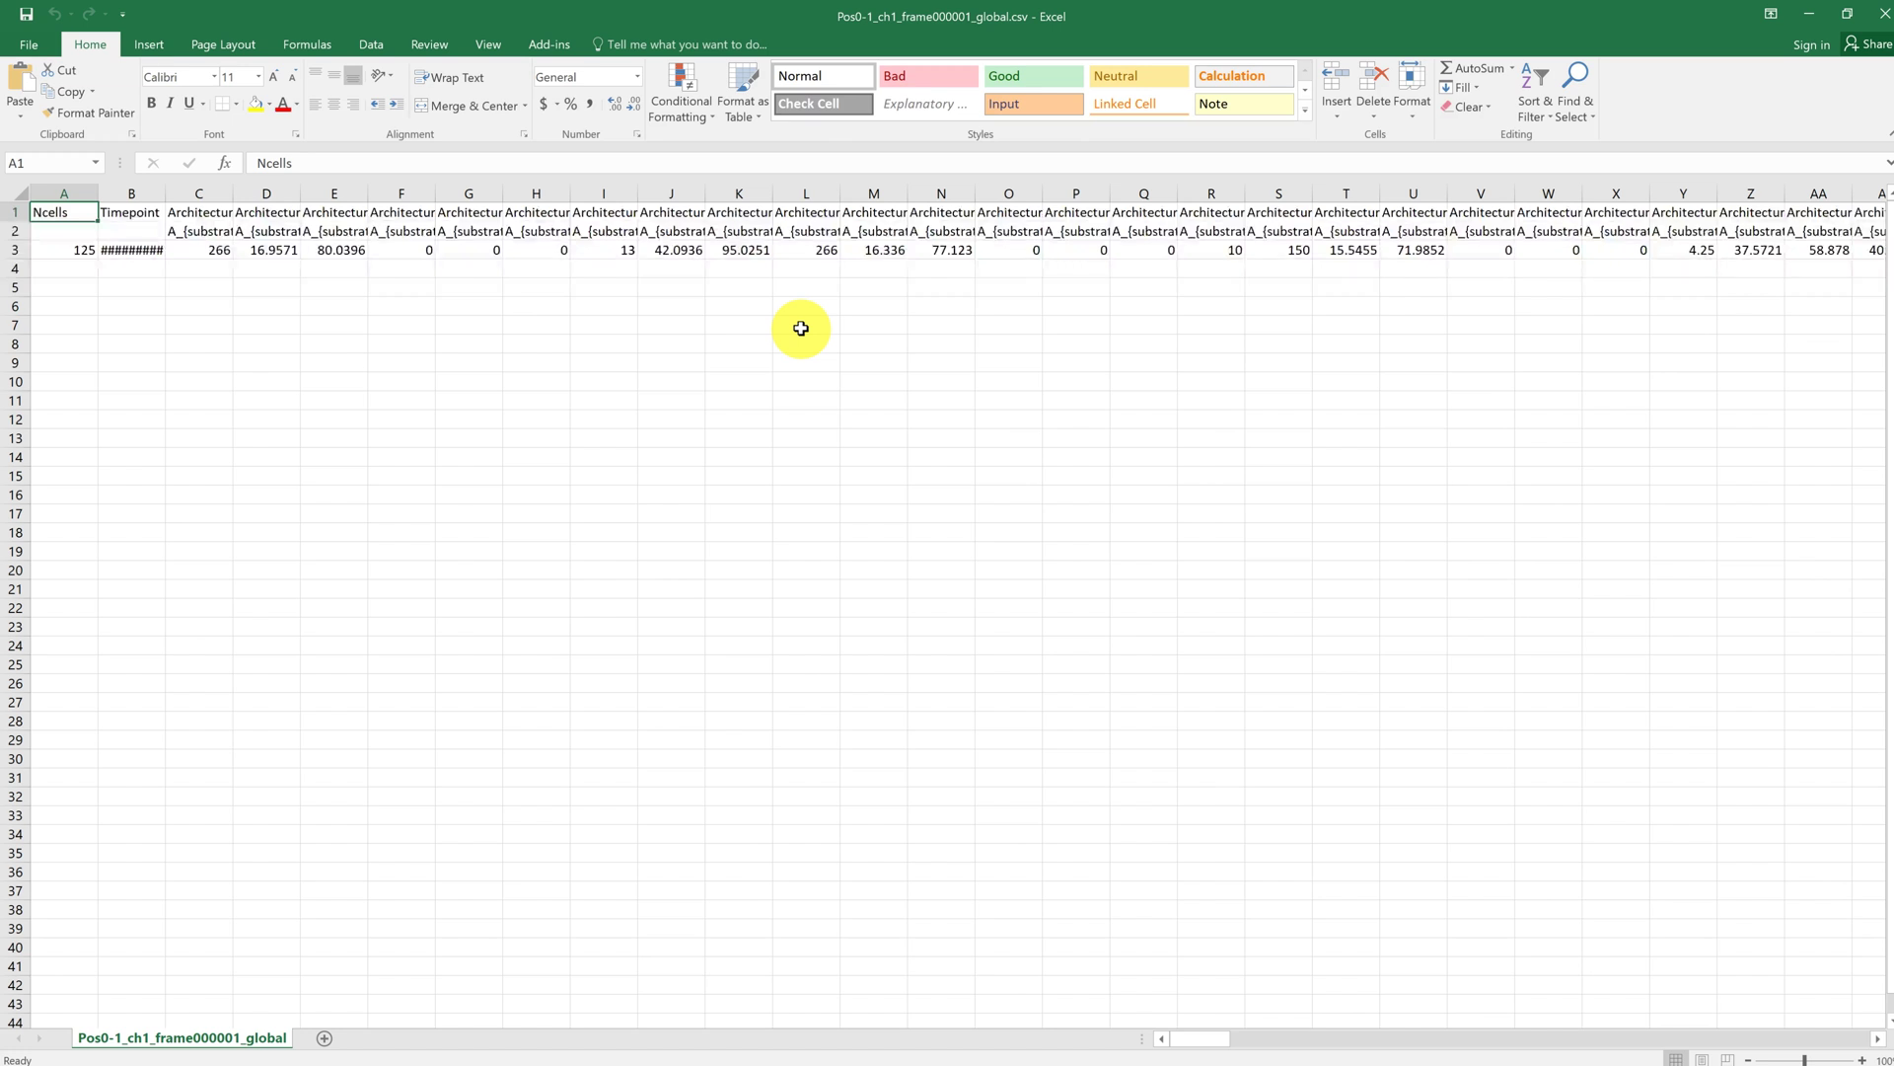
click(1882, 14)
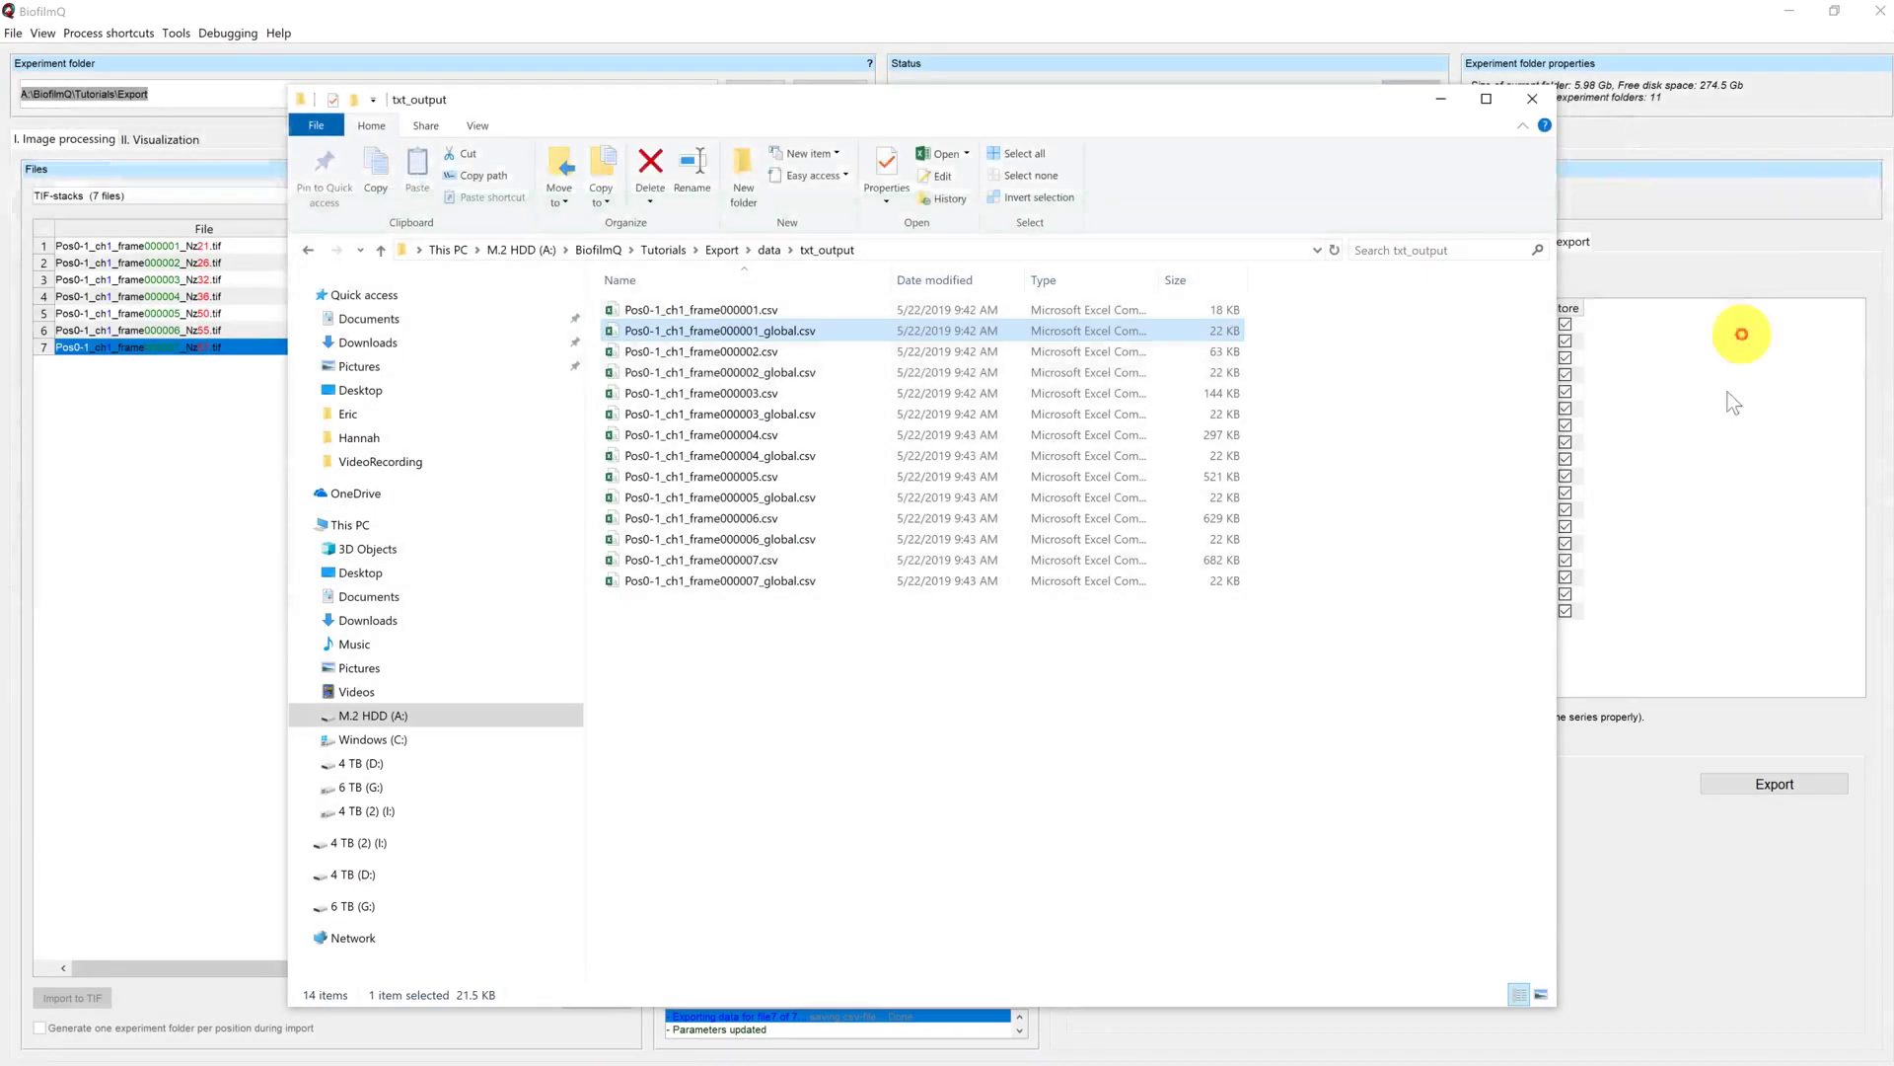
Close the txt_output File Explorer window to reveal BiofilmQ's CSV-files export options.
click(1535, 101)
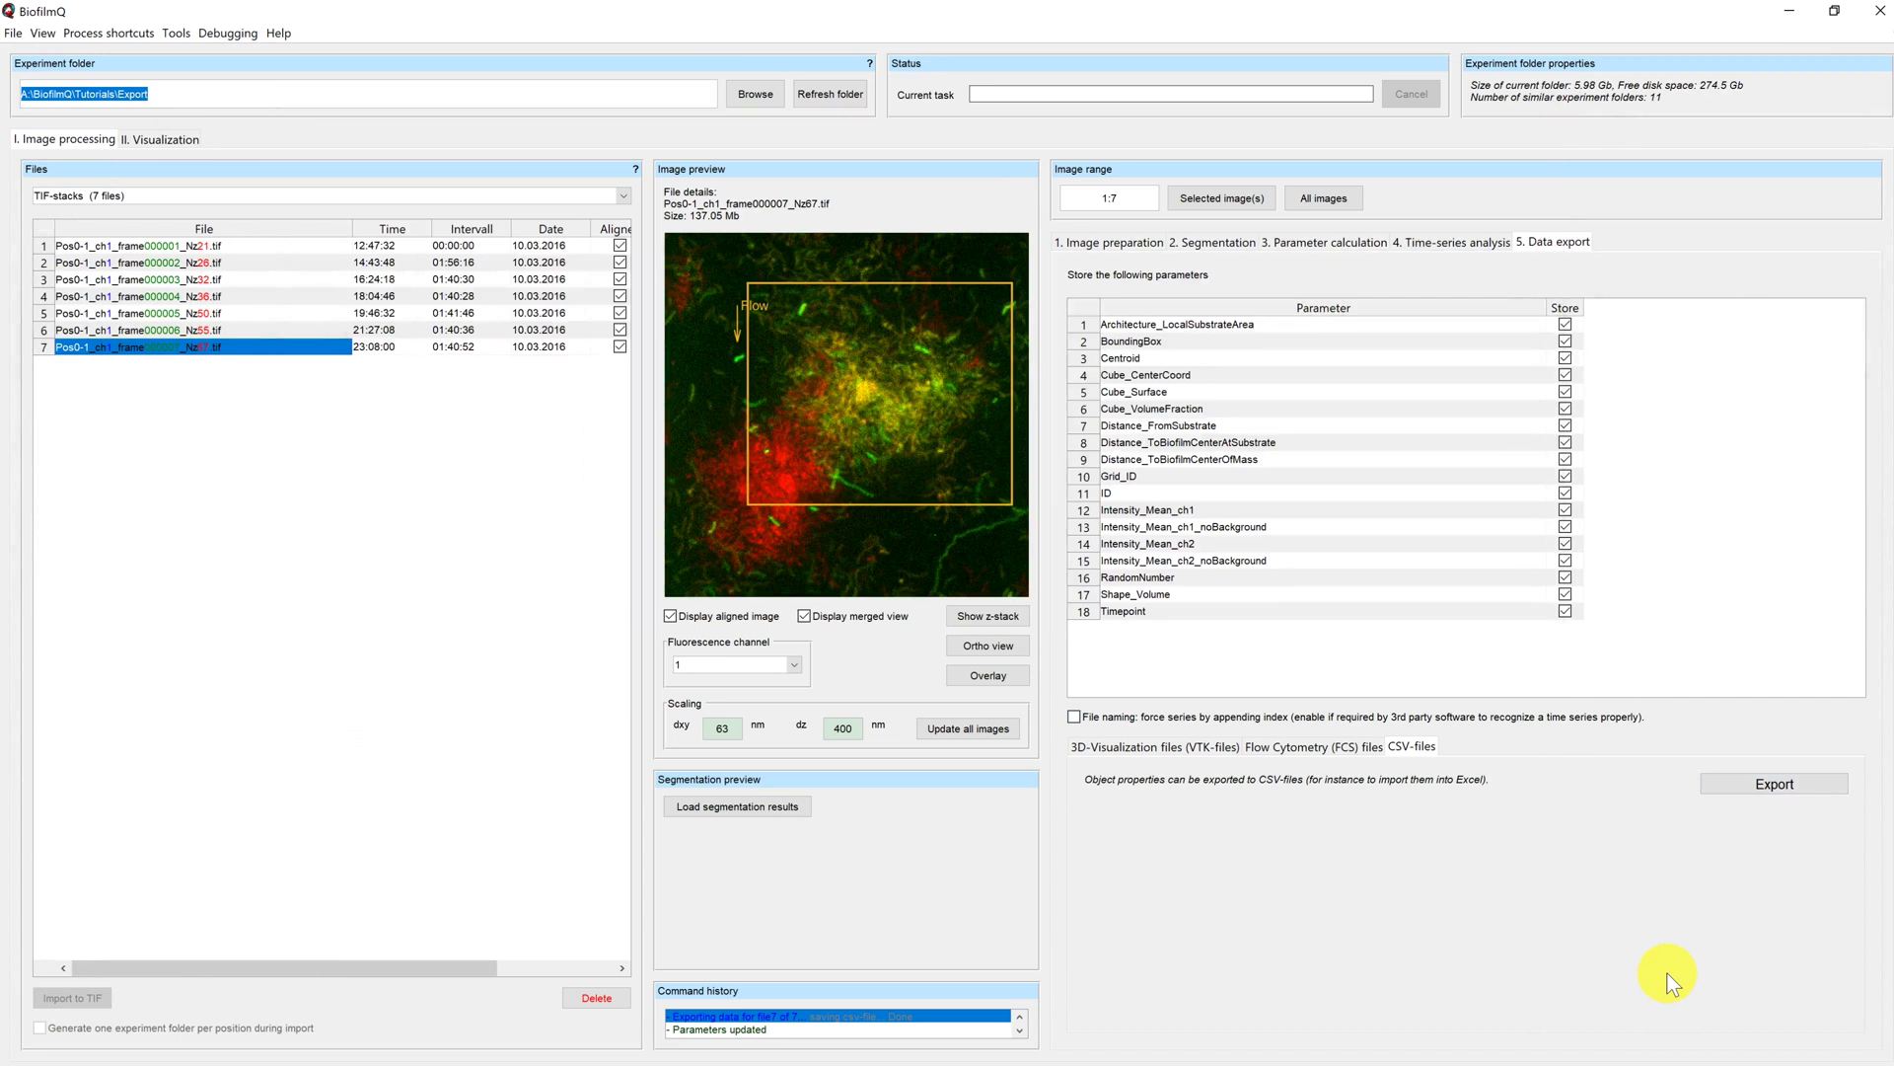